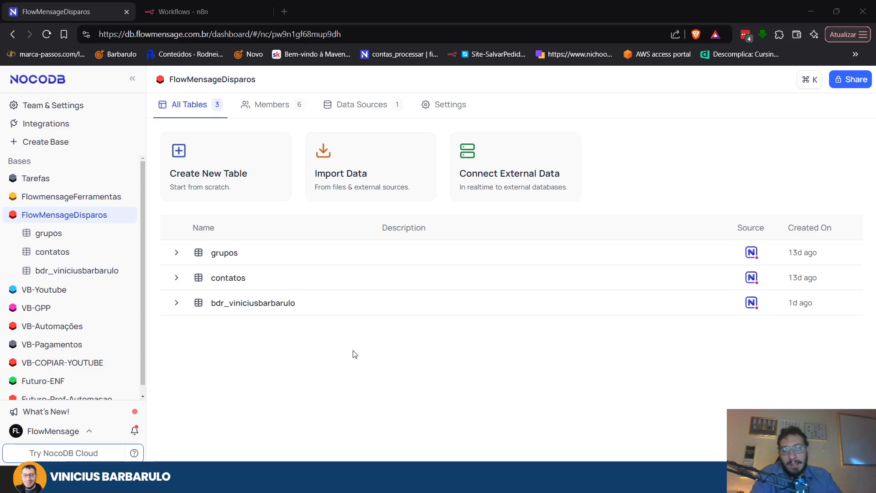
Open the grupos table and review its records across all columns, including the usar_grupo flags, down to the last row
{"action": "left_click", "coordinate": [230, 255]}
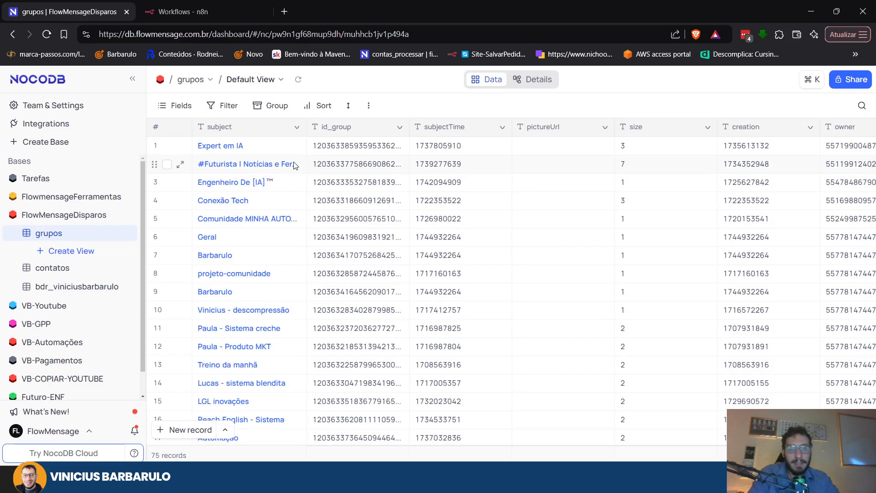
{"action": "scroll", "coordinate": [294, 165], "scroll_direction": "down", "scroll_amount": 5}
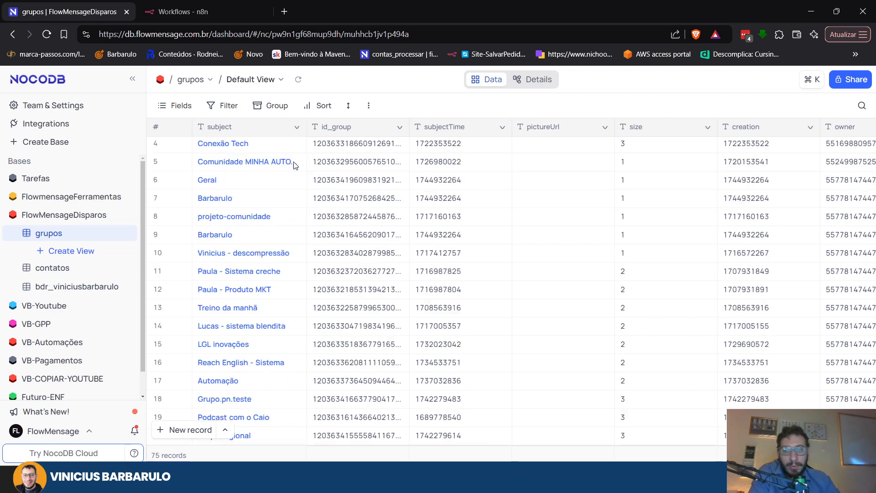
{"action": "scroll", "coordinate": [295, 165], "scroll_direction": "down", "scroll_amount": 6}
{"action": "scroll", "coordinate": [342, 230], "scroll_direction": "up", "scroll_amount": 12}
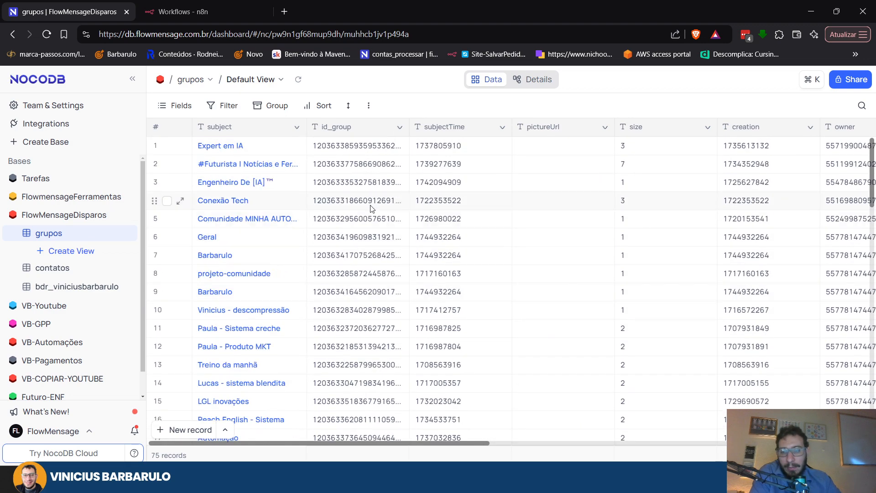
{"action": "scroll", "coordinate": [437, 443], "scroll_direction": "right", "scroll_amount": 8}
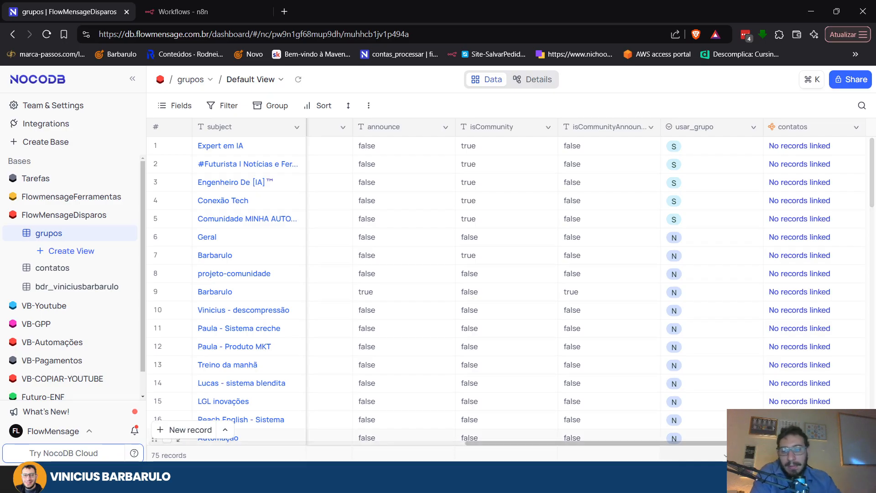
{"action": "scroll", "coordinate": [595, 343], "scroll_direction": "down", "scroll_amount": 1}
{"action": "scroll", "coordinate": [597, 340], "scroll_direction": "up", "scroll_amount": 1}
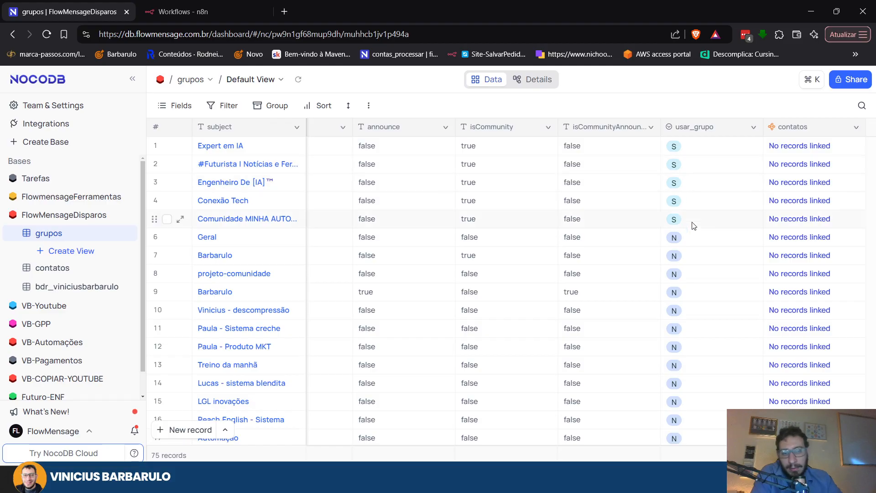
{"action": "scroll", "coordinate": [691, 232], "scroll_direction": "down", "scroll_amount": 5}
{"action": "scroll", "coordinate": [691, 240], "scroll_direction": "down", "scroll_amount": 15}
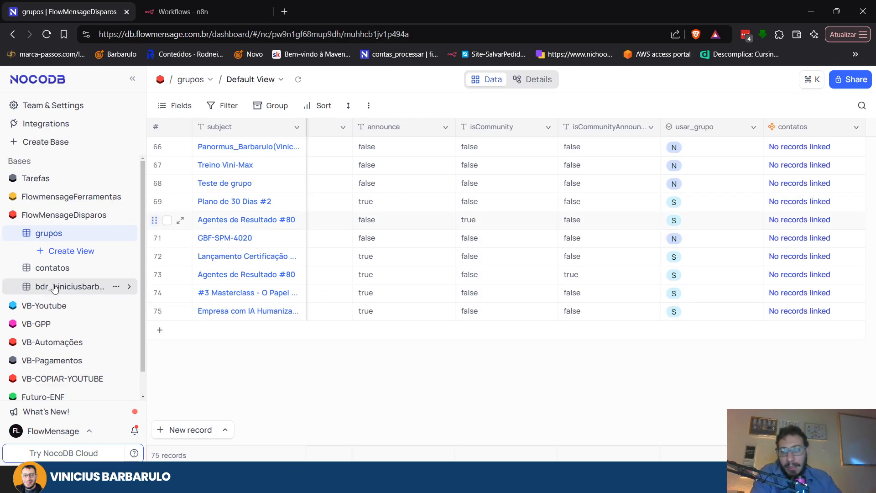
View the contatos table, and examine the bdr table's columns from dia through enviado and data_envio to tipo_numero_whats
{"action": "left_click", "coordinate": [68, 273]}
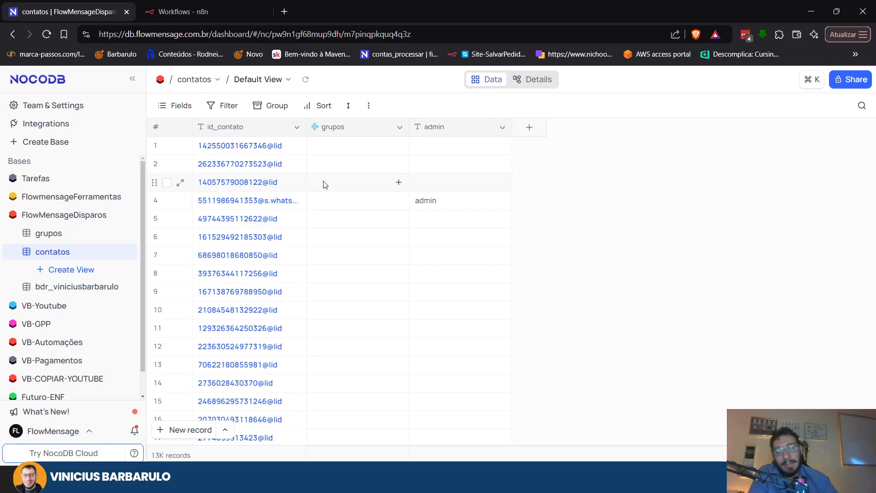
{"action": "left_click", "coordinate": [89, 287]}
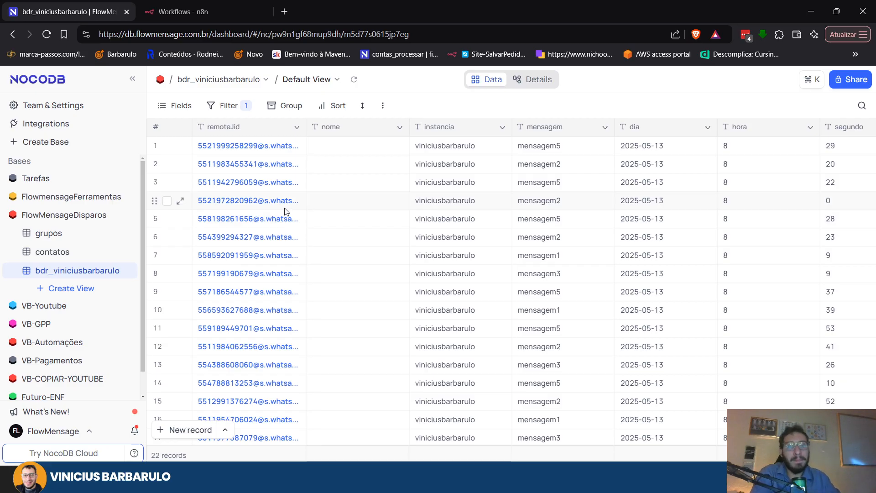
{"action": "left_click", "coordinate": [694, 234]}
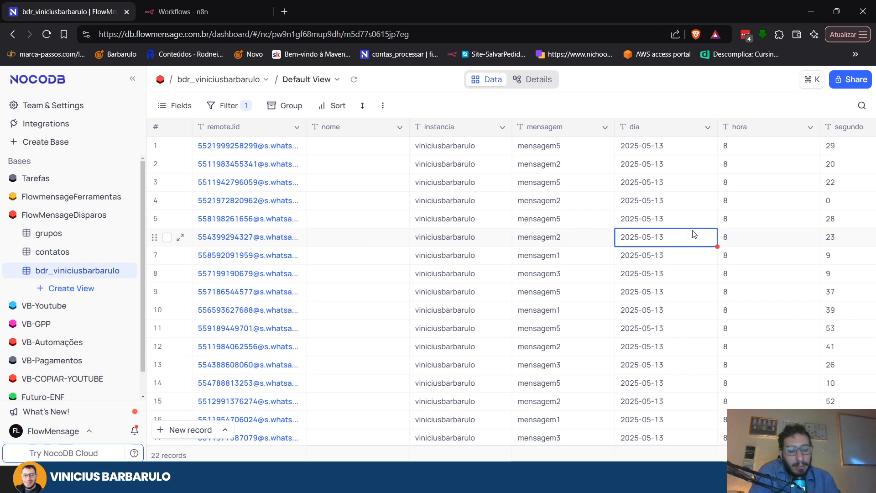
{"action": "key", "text": "Right"}
{"action": "key", "text": "Right"}
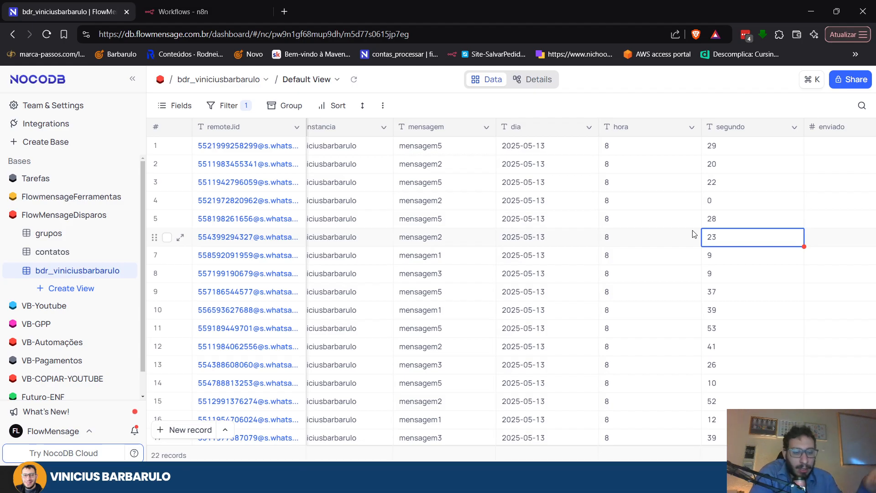
{"action": "key", "text": "Right"}
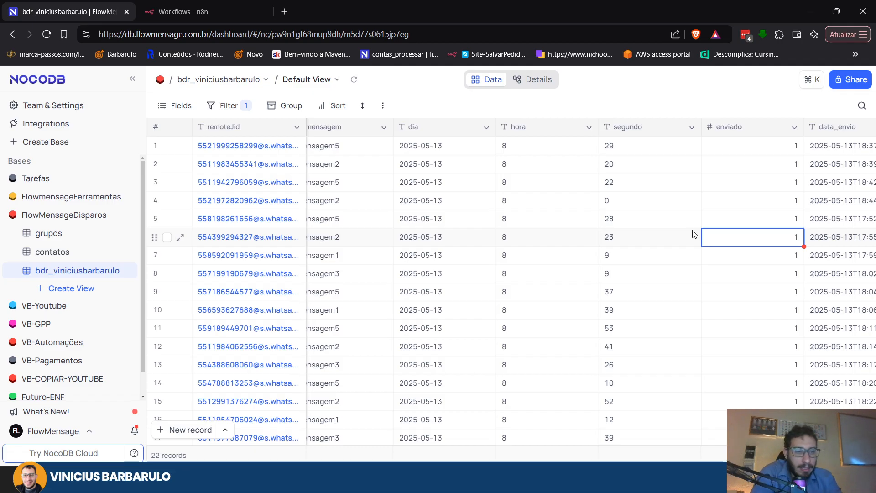
{"action": "key", "text": "Right"}
{"action": "key", "text": "Left"}
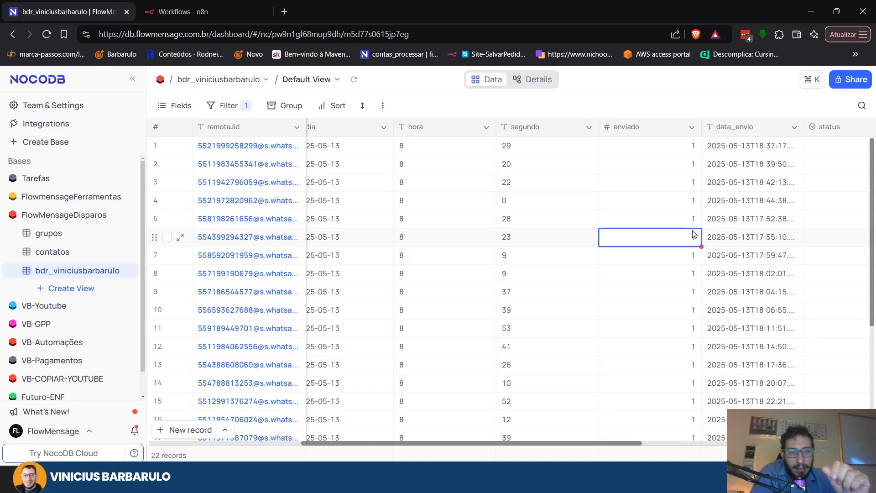
{"action": "key", "text": "Right"}
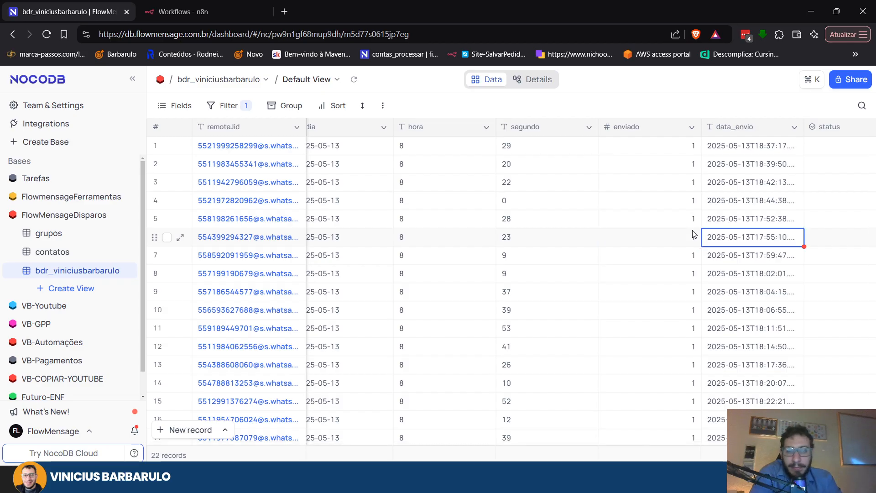
{"action": "key", "text": "Right"}
{"action": "key", "text": "Right"}
{"action": "key", "text": "Right"}
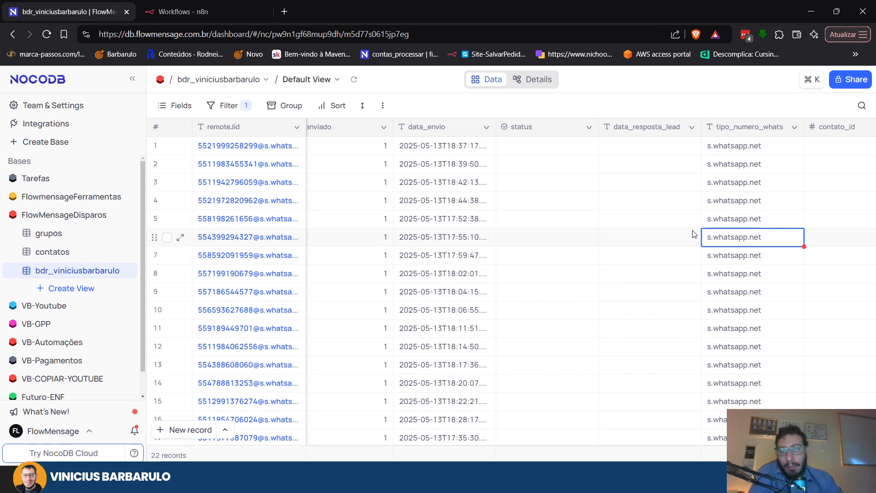
Switch to n8n and open the "Deisparador de mensagem no whats" workflow
{"action": "left_click", "coordinate": [183, 12]}
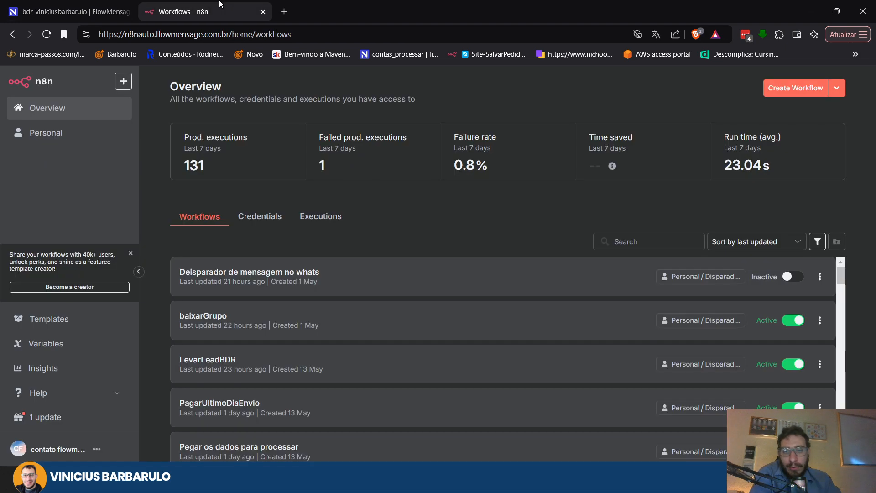
{"action": "left_click", "coordinate": [448, 275]}
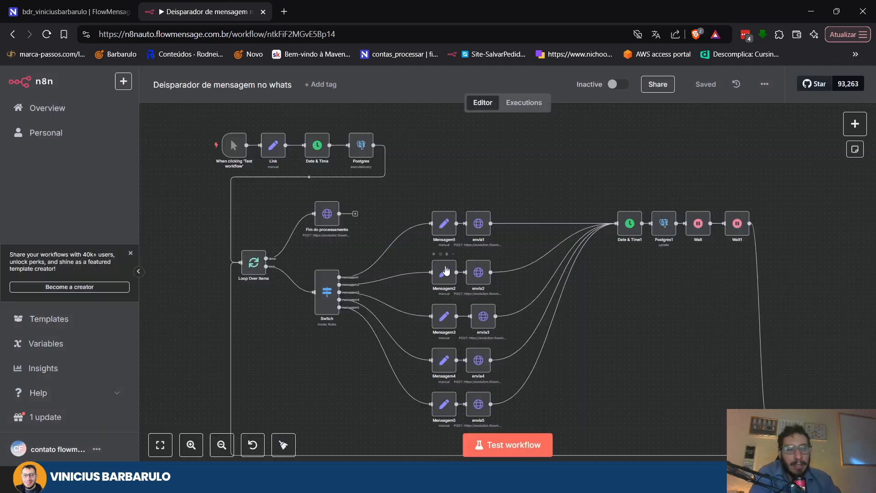
{"action": "mouse_move", "coordinate": [235, 144]}
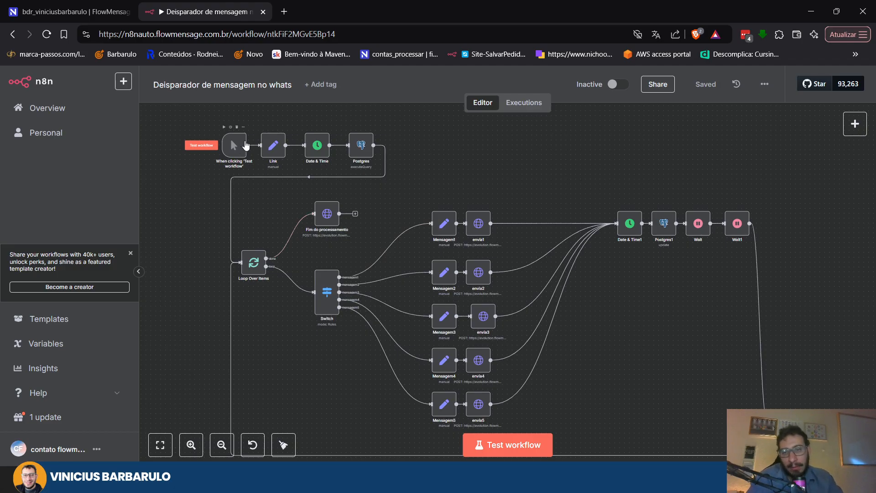
{"action": "scroll", "coordinate": [245, 145], "scroll_direction": "up", "scroll_amount": 1}
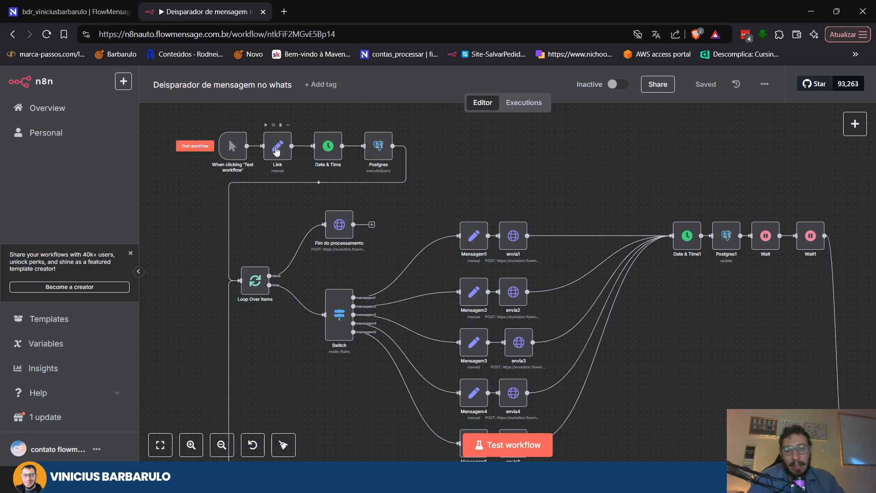
Inspect the link fields set in the Link node and return to the canvas
{"action": "double_click", "coordinate": [275, 158]}
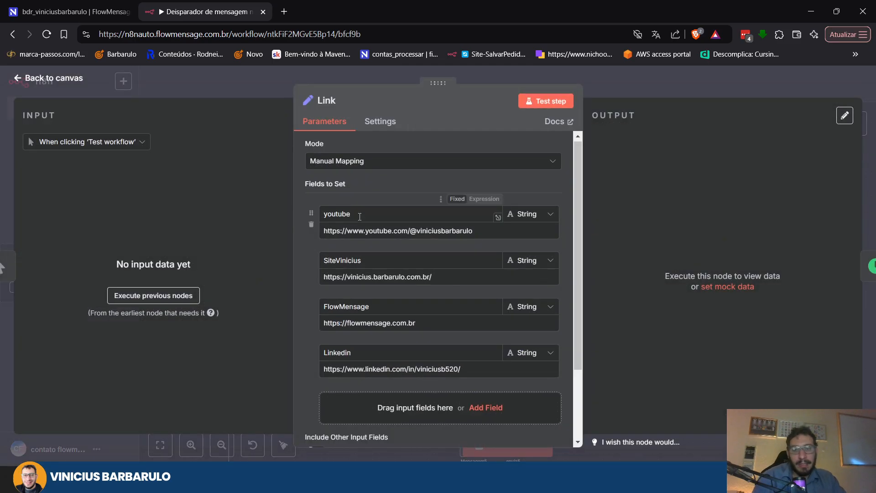
{"action": "scroll", "coordinate": [358, 216], "scroll_direction": "down", "scroll_amount": 2}
{"action": "scroll", "coordinate": [364, 194], "scroll_direction": "up", "scroll_amount": 1}
{"action": "key", "text": "Escape"}
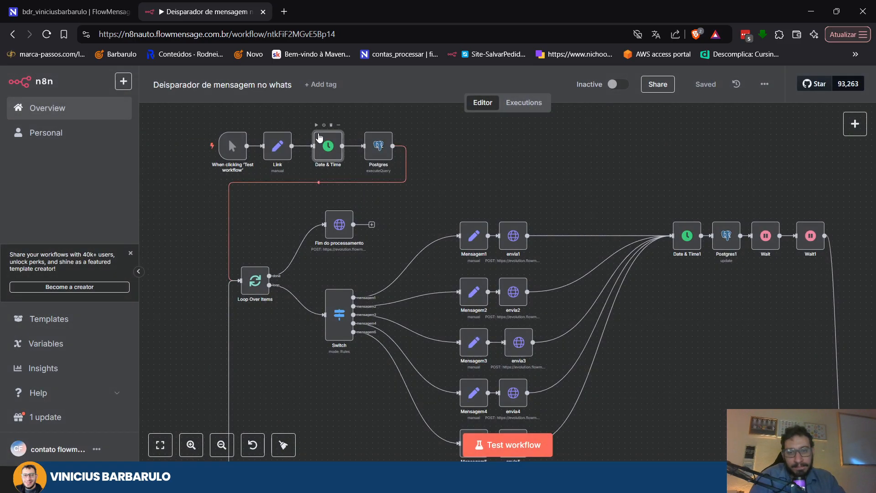
Inspect the Date & Time node's settings and the Postgres node's SQL query
{"action": "double_click", "coordinate": [327, 145]}
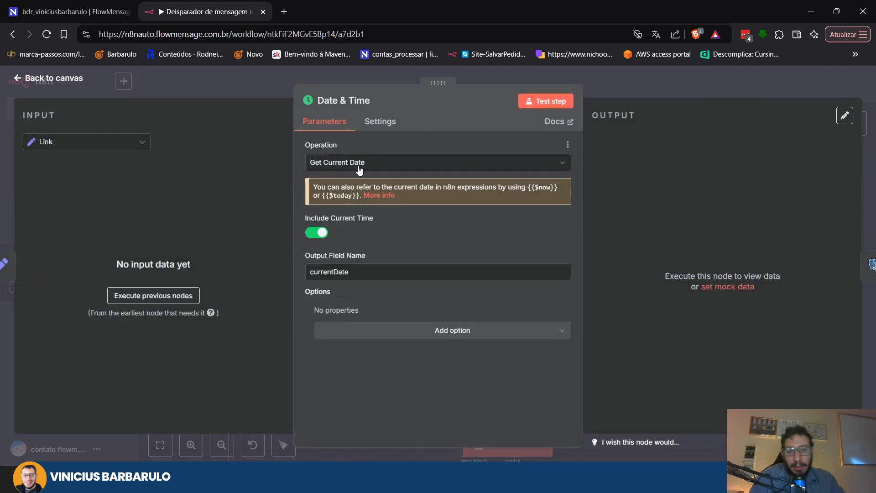
{"action": "key", "text": "Escape"}
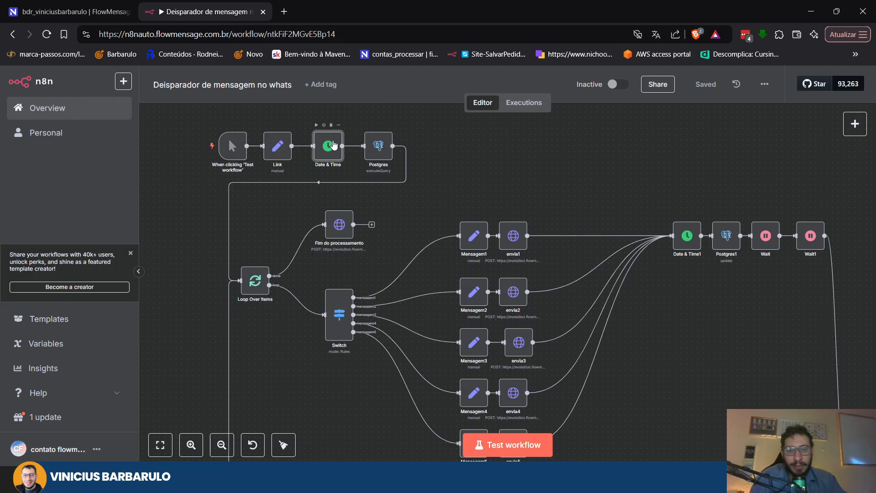
{"action": "double_click", "coordinate": [372, 146]}
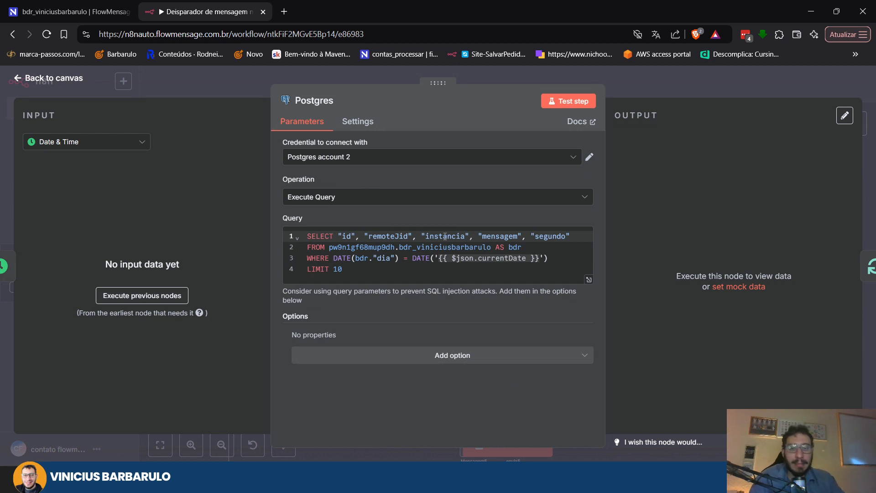
{"action": "key", "text": "Escape"}
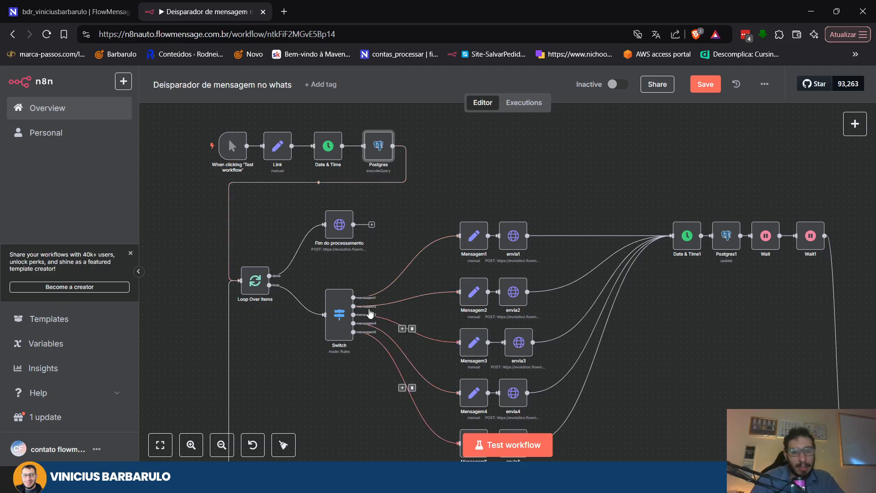
Read the full text of the mensagem field in the Mensagem1 node, and return to the canvas
{"action": "scroll", "coordinate": [385, 272], "scroll_direction": "up", "scroll_amount": 2}
{"action": "left_click_drag", "start_coordinate": [392, 258], "coordinate": [394, 199]}
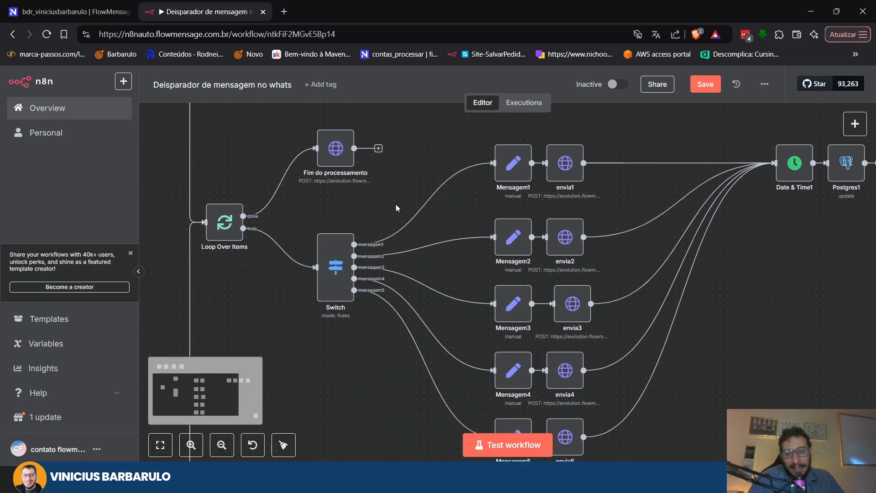
{"action": "scroll", "coordinate": [391, 218], "scroll_direction": "up", "scroll_amount": 3}
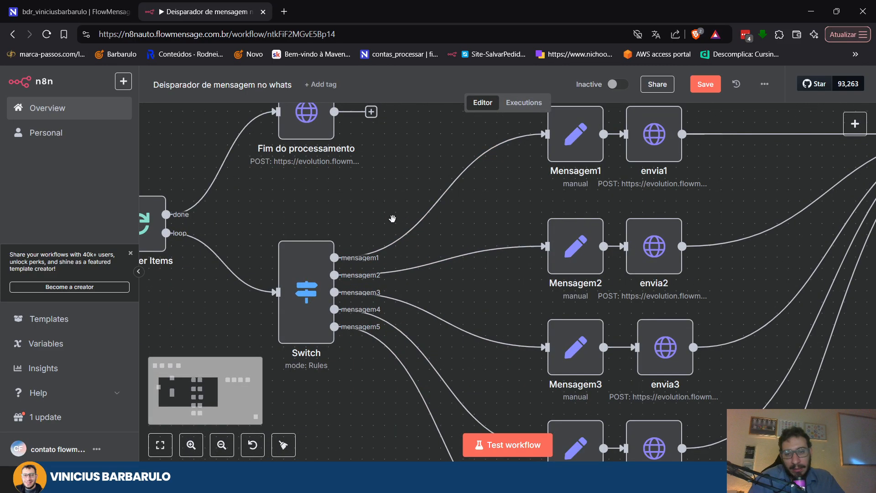
{"action": "double_click", "coordinate": [582, 145]}
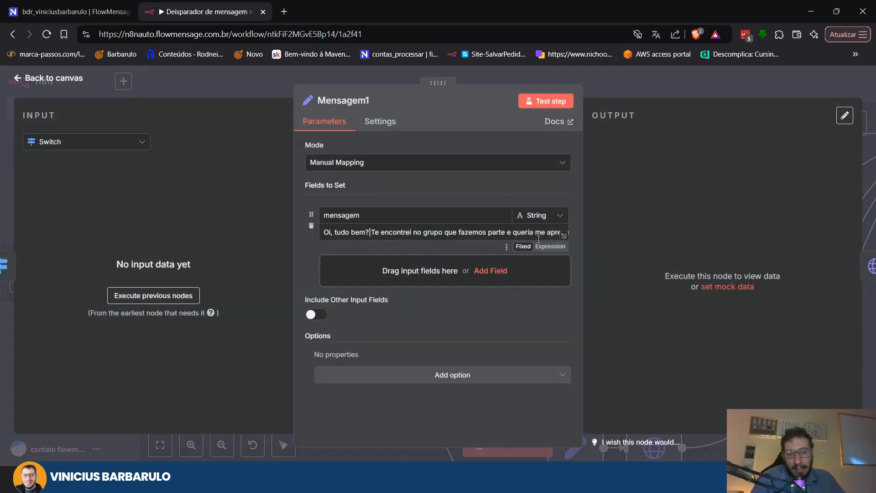
{"action": "left_click", "coordinate": [564, 236]}
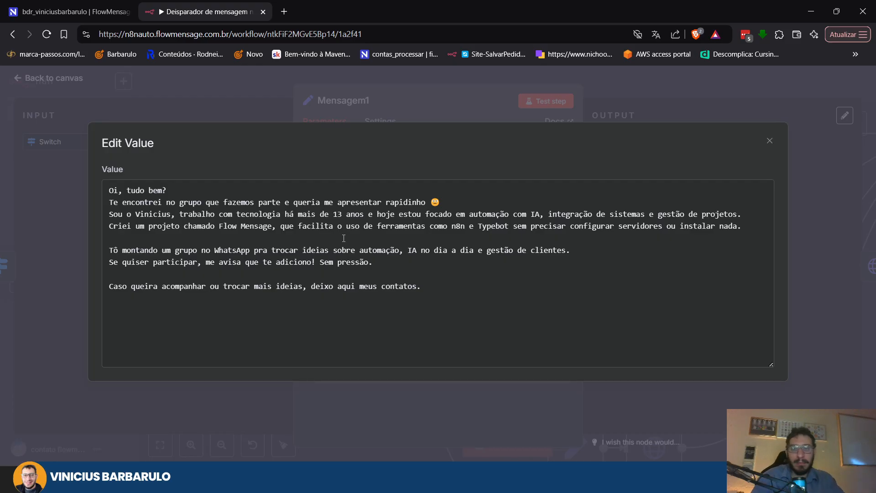
{"action": "left_click", "coordinate": [404, 116]}
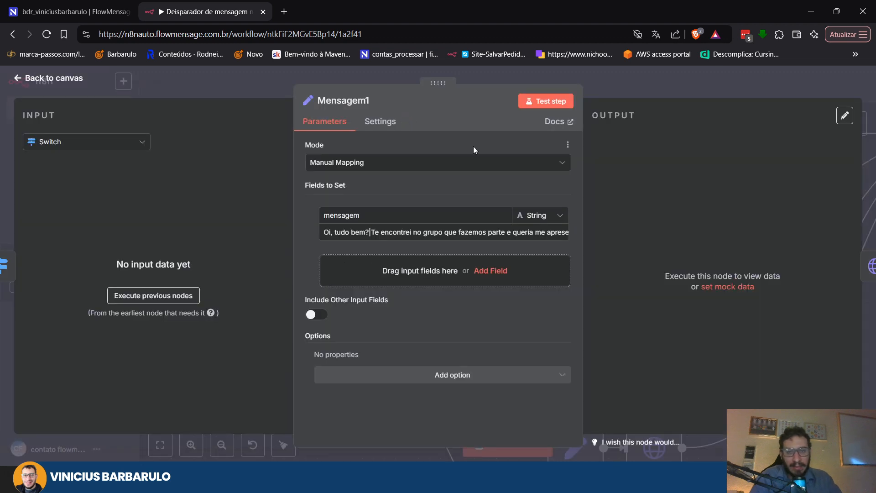
{"action": "key", "text": "Escape"}
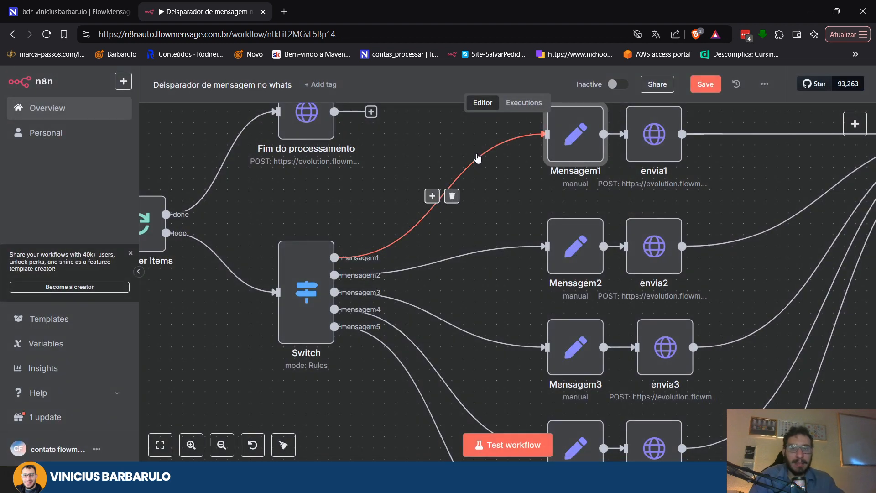
Inspect the envia1 node's header and body parameters, including number, mediatype and caption, and return to the canvas
{"action": "scroll", "coordinate": [487, 167], "scroll_direction": "down", "scroll_amount": 2}
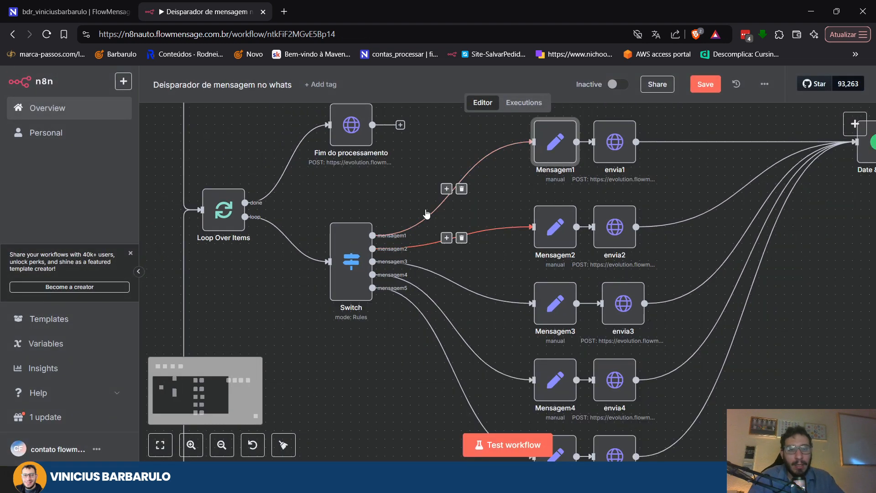
{"action": "left_click", "coordinate": [586, 171]}
{"action": "left_click", "coordinate": [612, 142]}
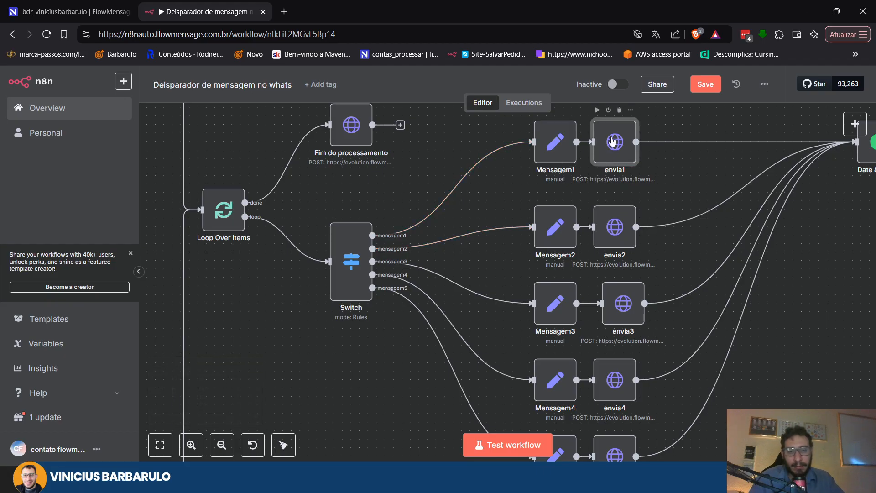
{"action": "double_click", "coordinate": [612, 142]}
{"action": "scroll", "coordinate": [576, 168], "scroll_direction": "down", "scroll_amount": 5}
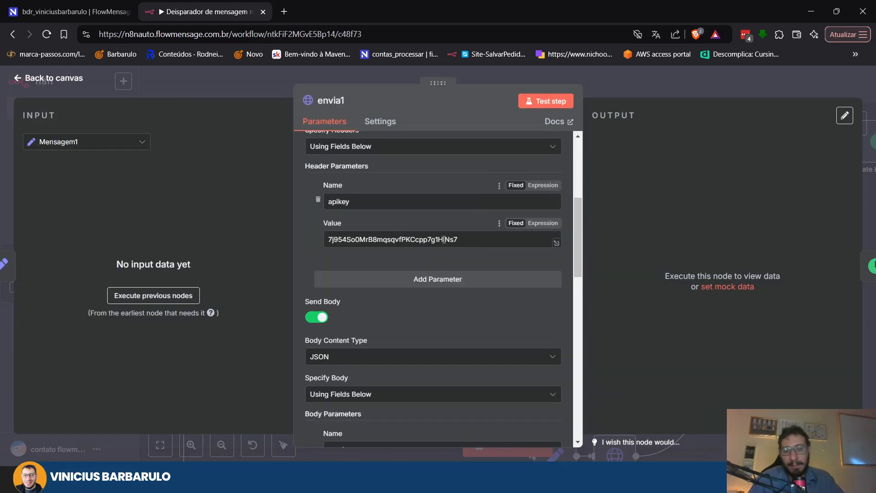
{"action": "scroll", "coordinate": [404, 260], "scroll_direction": "down", "scroll_amount": 3}
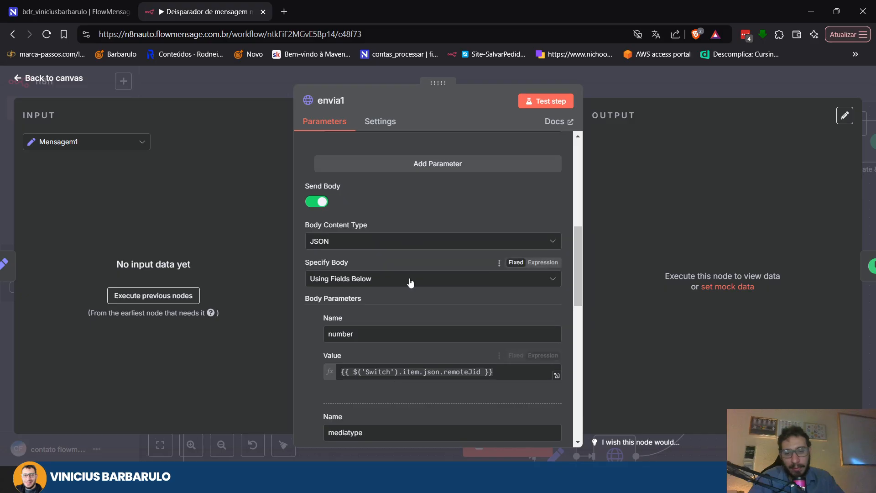
{"action": "scroll", "coordinate": [411, 283], "scroll_direction": "down", "scroll_amount": 4}
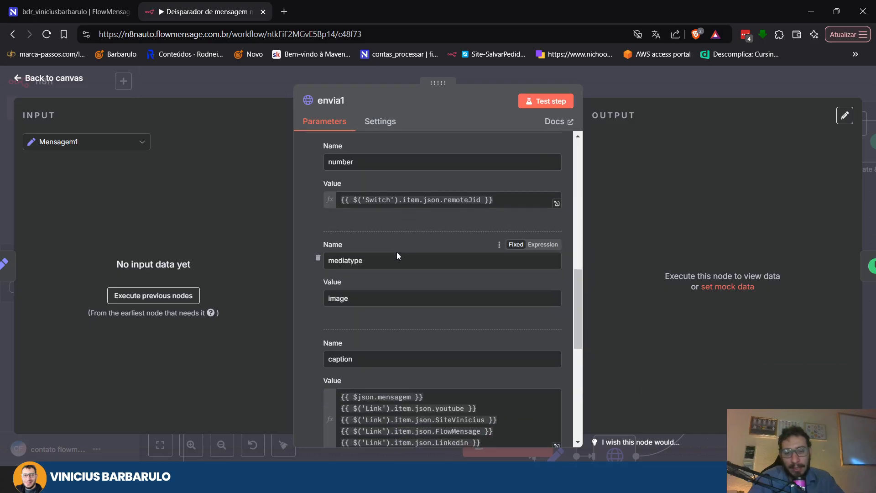
{"action": "scroll", "coordinate": [396, 255], "scroll_direction": "down", "scroll_amount": 1}
{"action": "left_click_drag", "start_coordinate": [387, 342], "coordinate": [396, 340]}
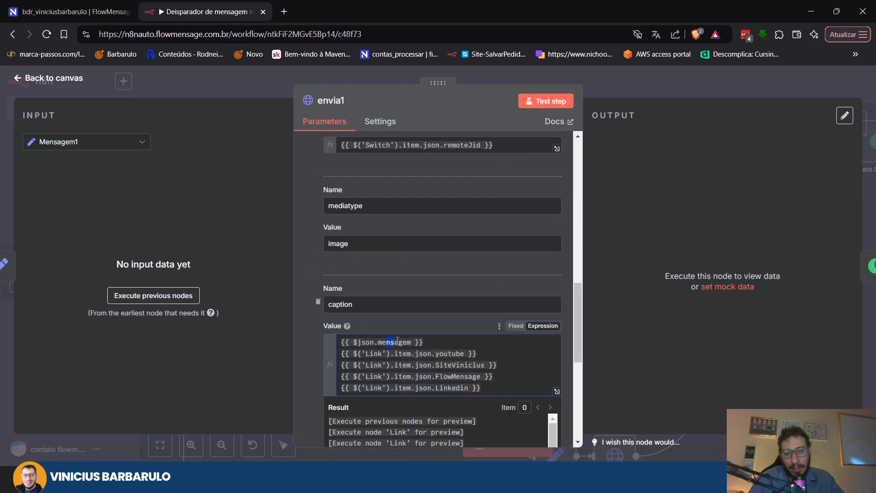
{"action": "scroll", "coordinate": [425, 297], "scroll_direction": "up", "scroll_amount": 1}
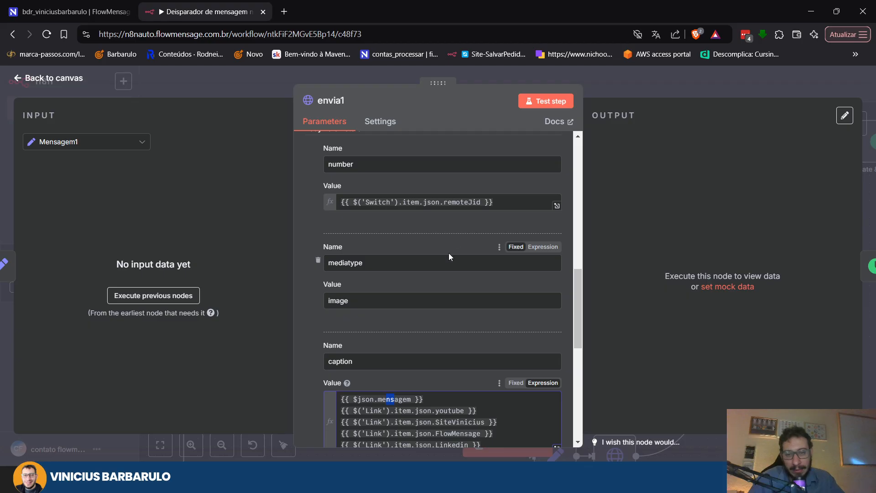
{"action": "scroll", "coordinate": [433, 278], "scroll_direction": "up", "scroll_amount": 2}
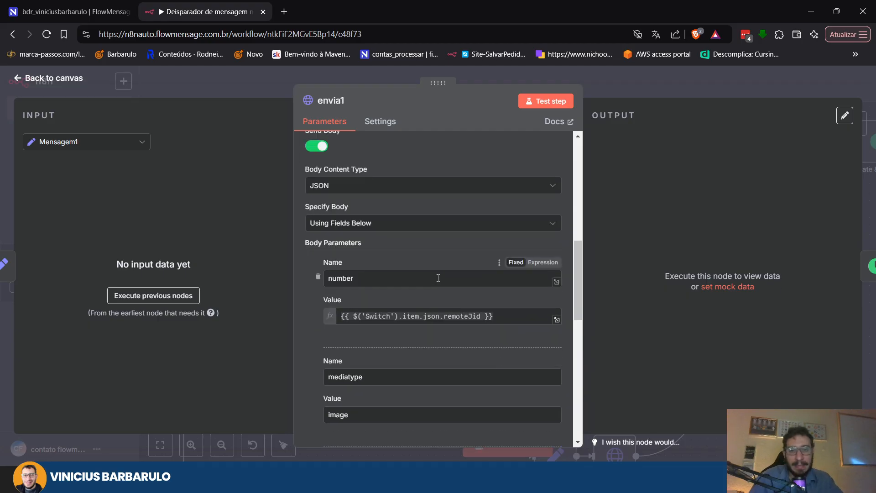
{"action": "left_click", "coordinate": [41, 79]}
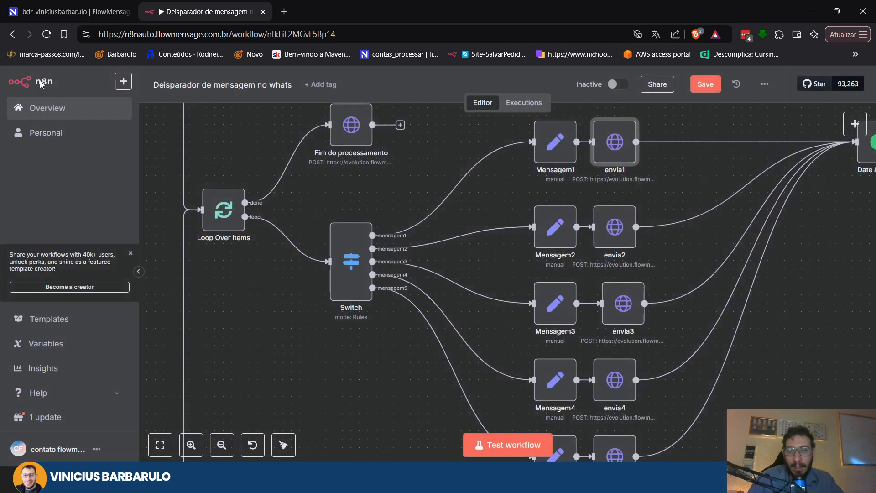
Inspect the Postgres1 node's update operation, table and matching column, and close its settings
{"action": "scroll", "coordinate": [547, 210], "scroll_direction": "down", "scroll_amount": 1}
{"action": "scroll", "coordinate": [456, 315], "scroll_direction": "down", "scroll_amount": 2}
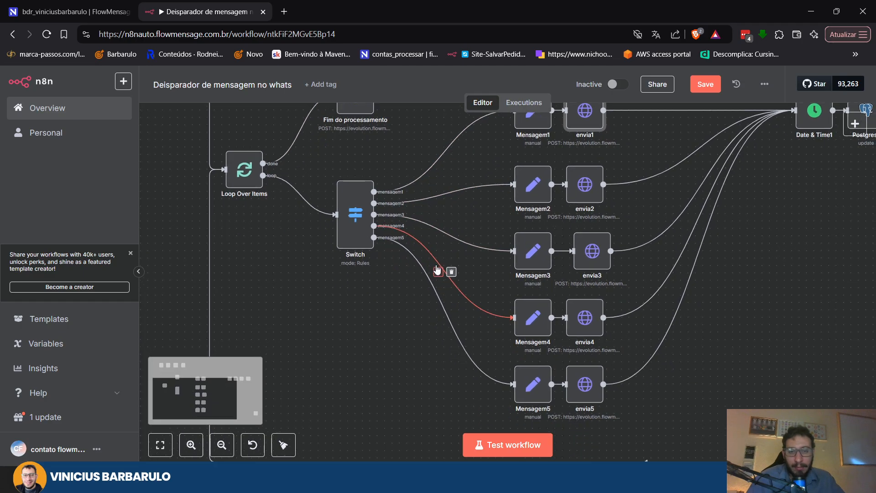
{"action": "scroll", "coordinate": [462, 267], "scroll_direction": "down", "scroll_amount": 1}
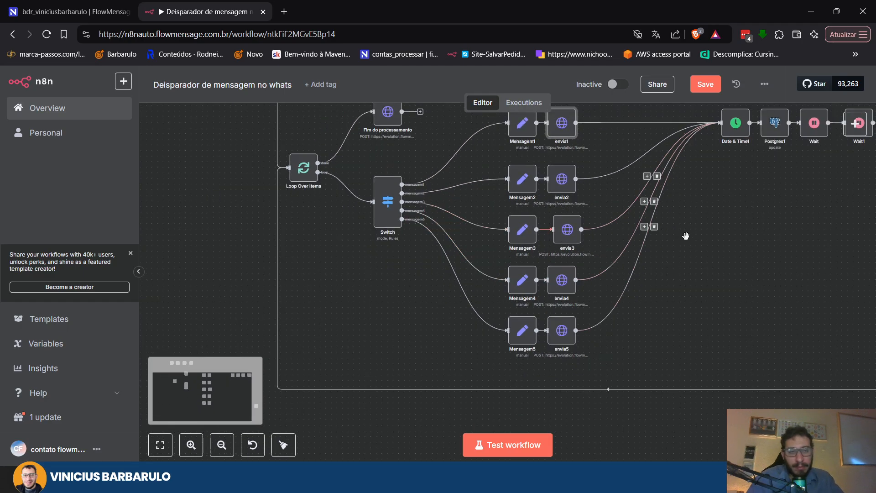
{"action": "left_click_drag", "start_coordinate": [685, 235], "coordinate": [557, 254]}
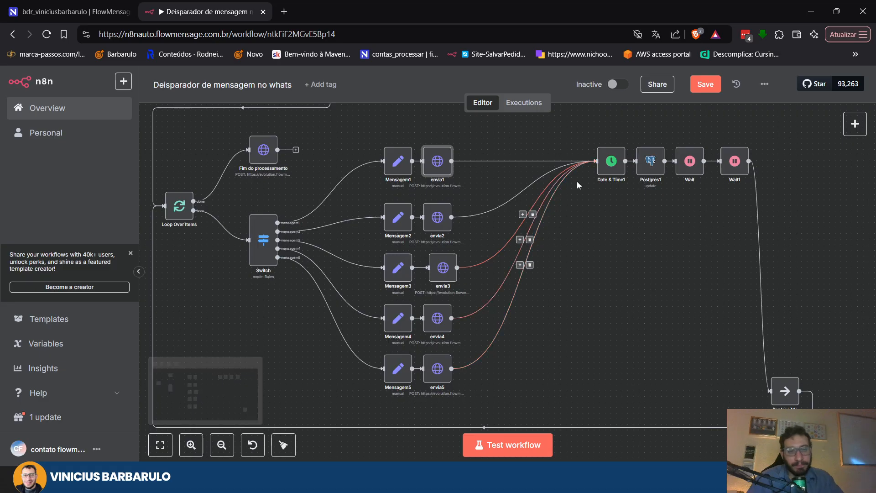
{"action": "left_click", "coordinate": [620, 168]}
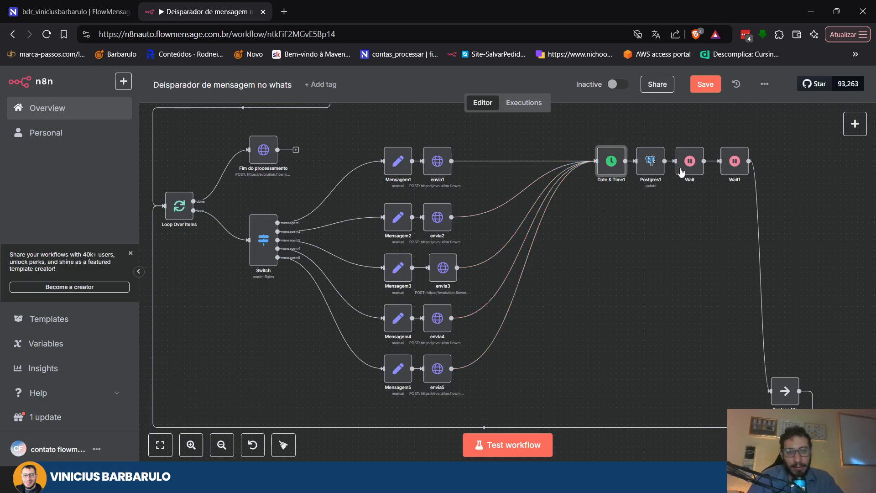
{"action": "double_click", "coordinate": [652, 169]}
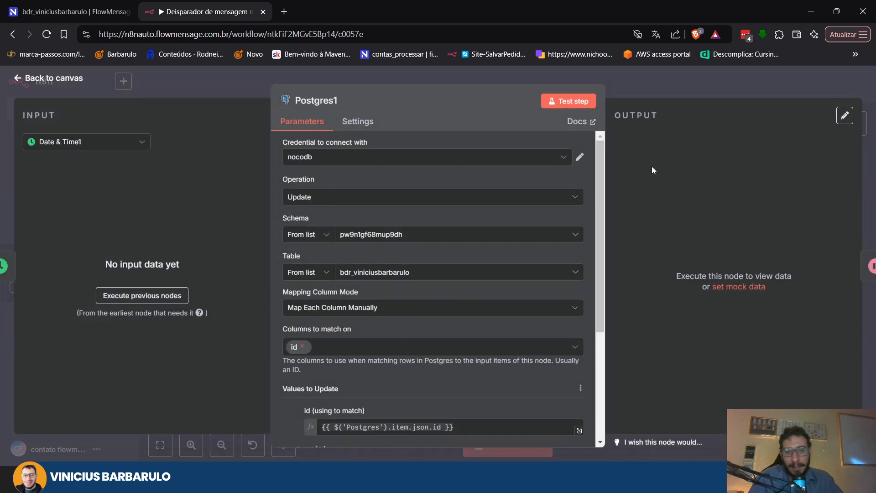
{"action": "key", "text": "Escape"}
Switch to the NocoDB contact table and examine its enviado and data_envio columns
{"action": "left_click", "coordinate": [73, 12]}
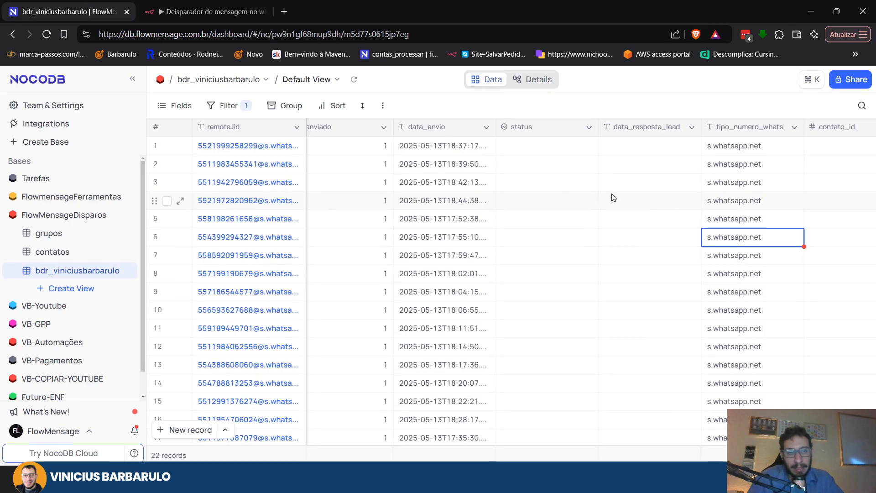
{"action": "left_click", "coordinate": [567, 199]}
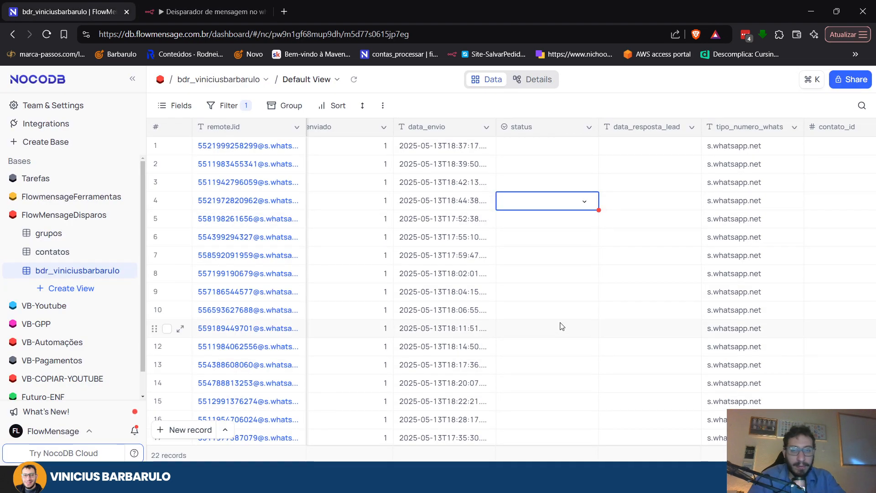
{"action": "key", "text": "Left"}
{"action": "key", "text": "Left"}
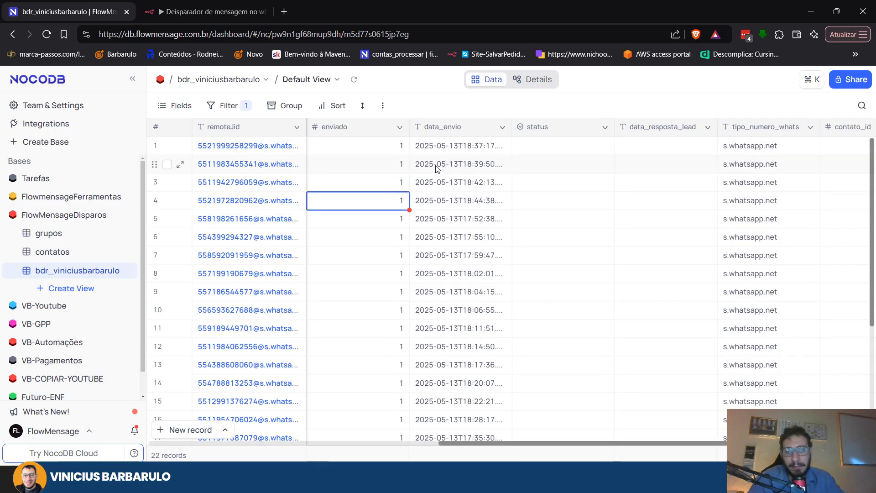
{"action": "left_click", "coordinate": [816, 12]}
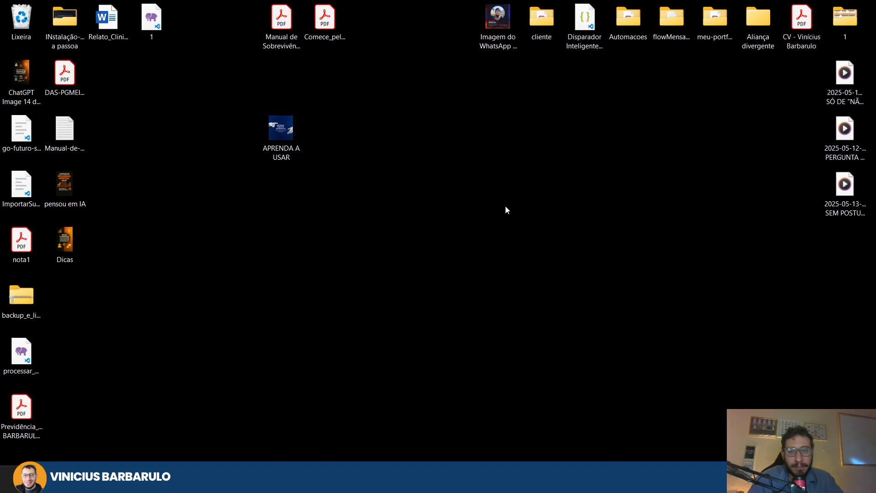
{"action": "key", "text": "alt+Tab"}
{"action": "key", "text": "alt+Tab"}
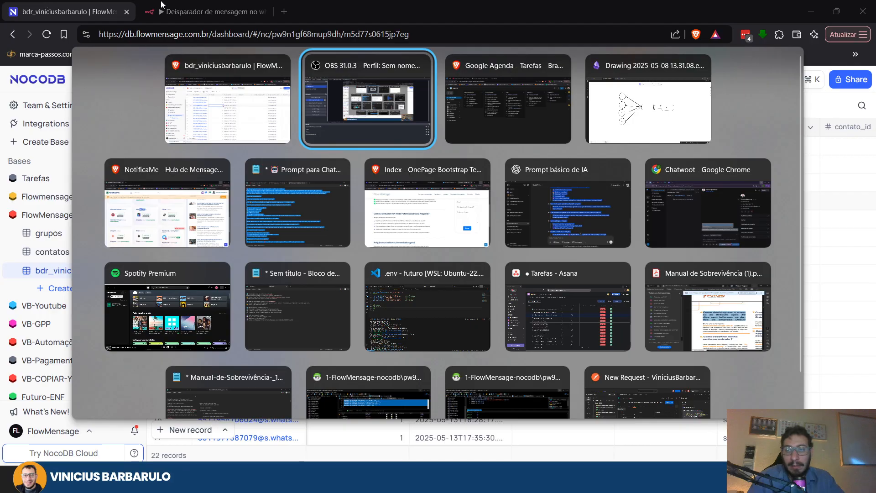
{"action": "left_click", "coordinate": [227, 98]}
Switch to the n8n workflow and inspect the wait amounts set in the Wait and Wait1 nodes
{"action": "left_click", "coordinate": [208, 11]}
{"action": "left_click_drag", "start_coordinate": [627, 253], "coordinate": [525, 253]}
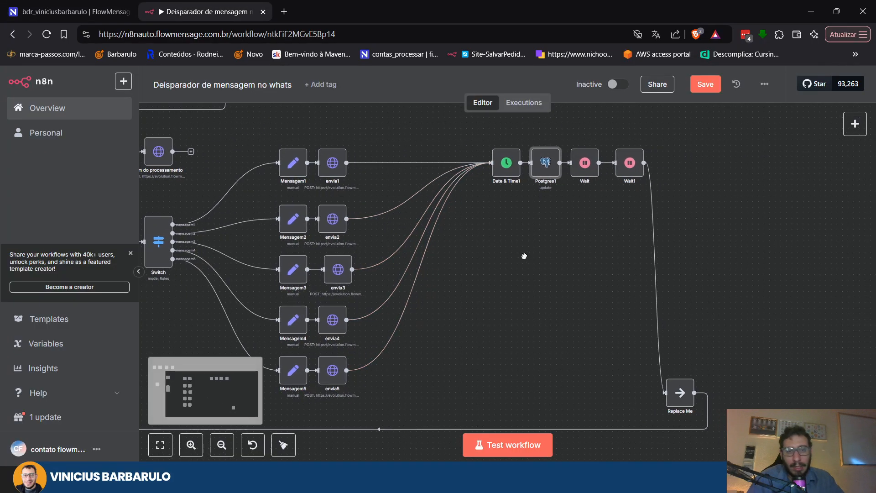
{"action": "double_click", "coordinate": [576, 157]}
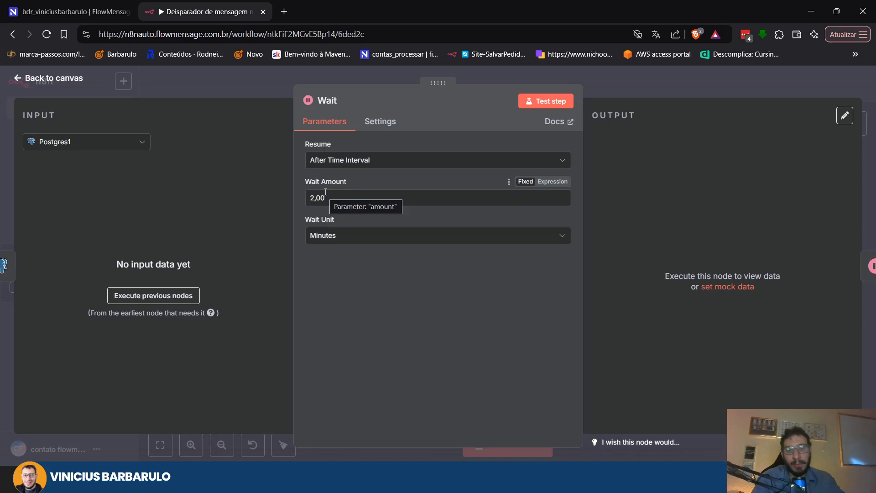
{"action": "key", "text": "Escape"}
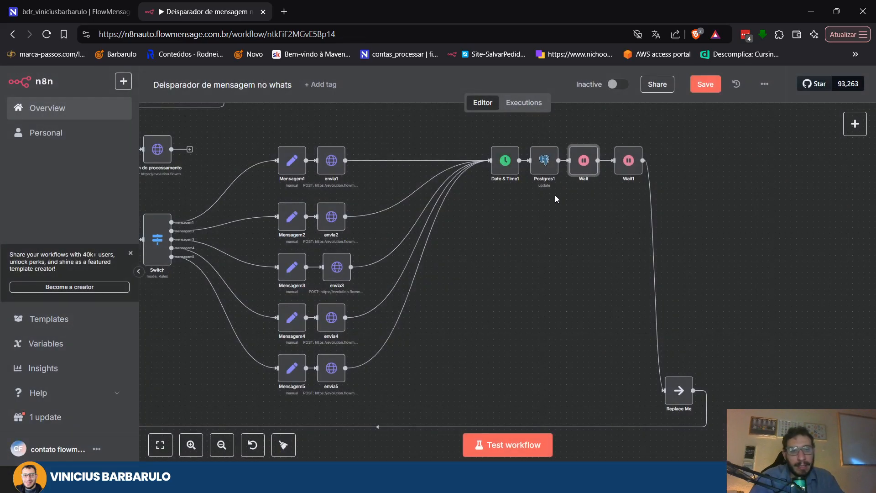
{"action": "double_click", "coordinate": [627, 163]}
{"action": "left_click", "coordinate": [424, 200]}
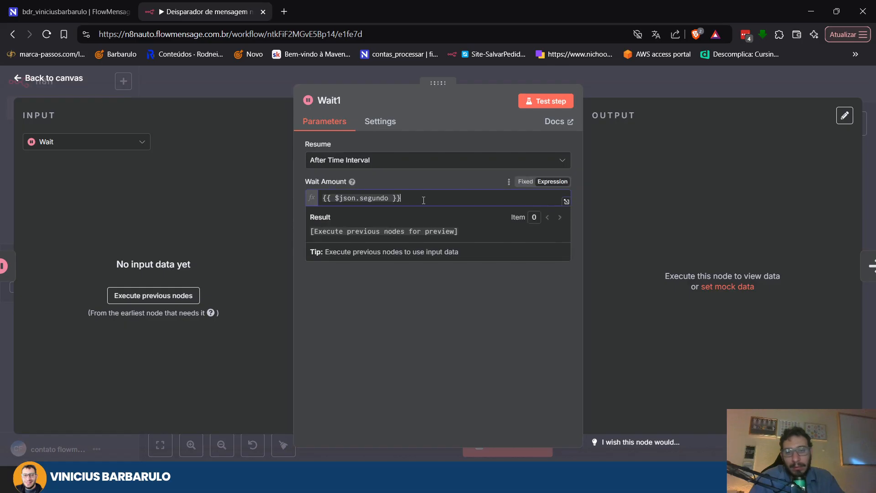
Switch to the NocoDB contact table and examine the hora and segundo values of rows 5 and 6
{"action": "left_click", "coordinate": [74, 13]}
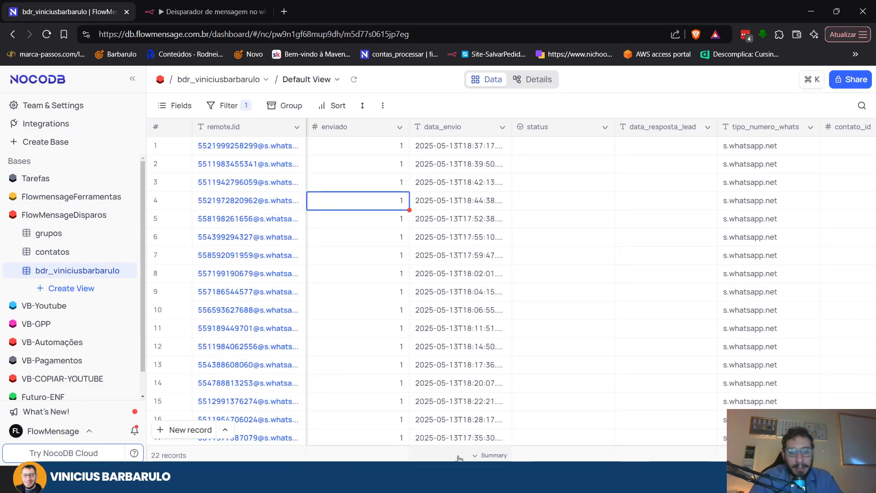
{"action": "key", "text": "Left"}
{"action": "key", "text": "Left"}
{"action": "key", "text": "Left"}
{"action": "key", "text": "Left"}
{"action": "key", "text": "Right"}
{"action": "key", "text": "Right"}
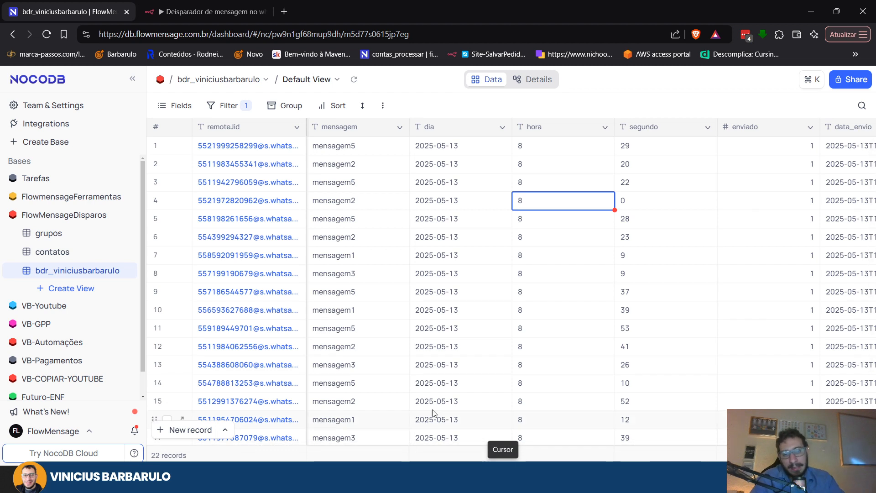
{"action": "left_click", "coordinate": [566, 225]}
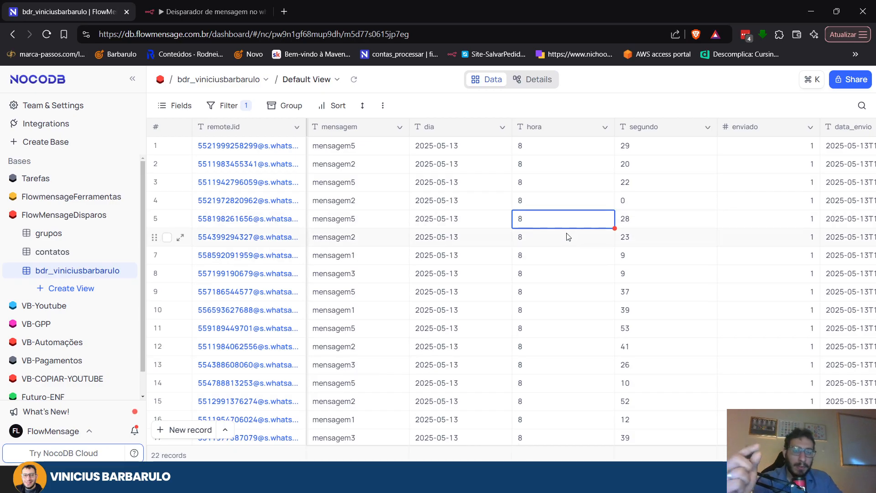
{"action": "left_click", "coordinate": [636, 225]}
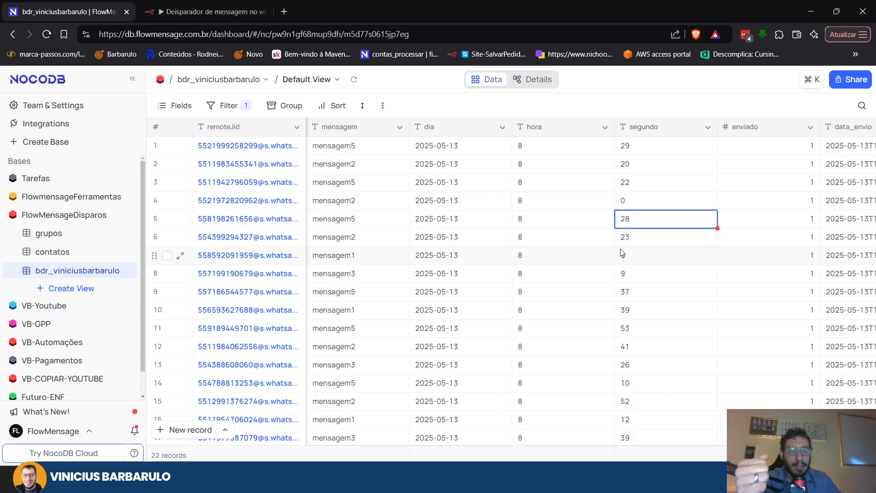
{"action": "left_click", "coordinate": [550, 238]}
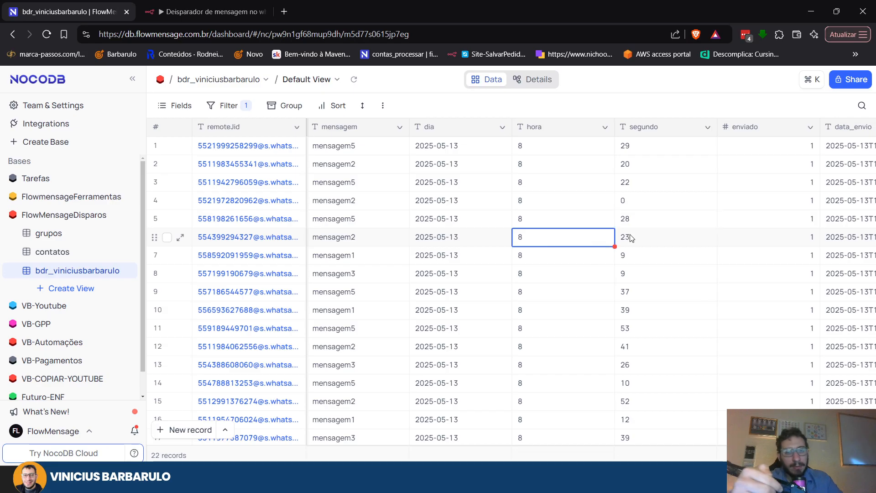
{"action": "left_click", "coordinate": [636, 236]}
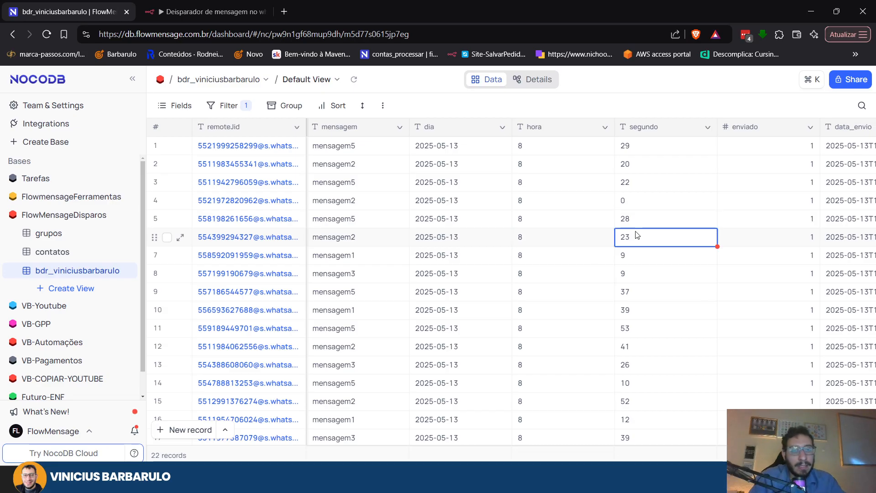
Return to n8n, close the Wait1 node, and review the sending loop from Switch through Replace Me to Loop Over Items
{"action": "key", "text": "alt+Tab"}
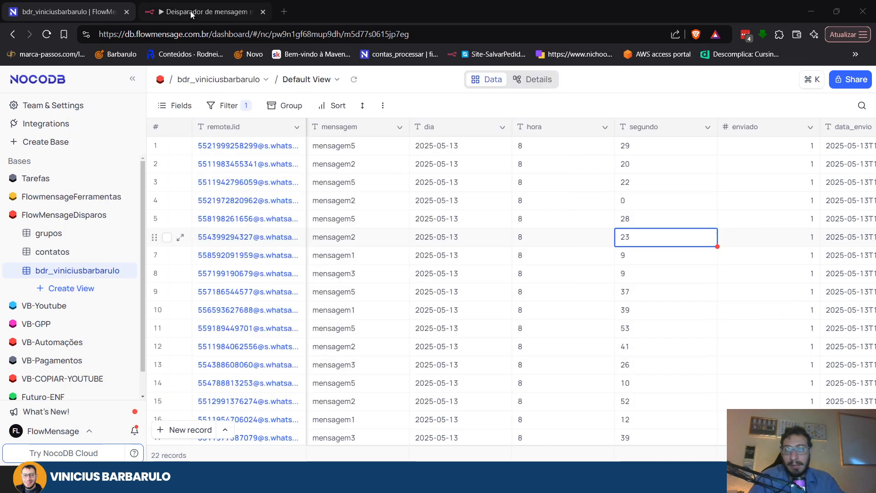
{"action": "left_click", "coordinate": [190, 11]}
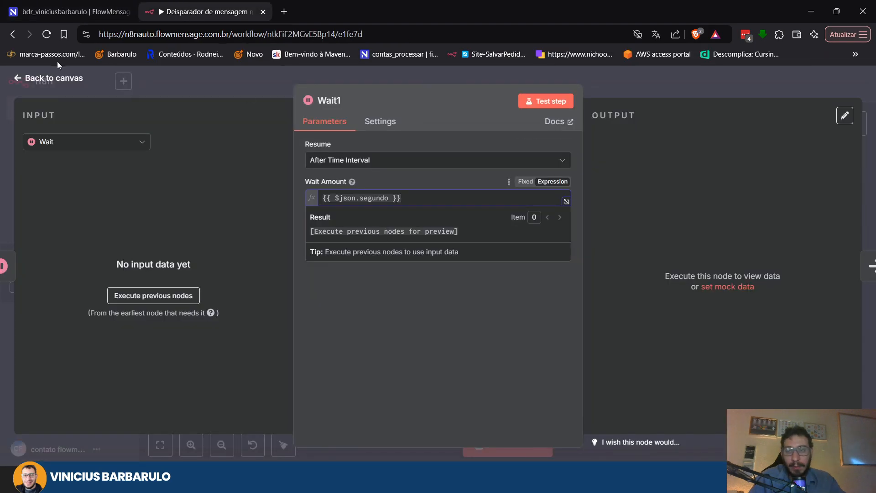
{"action": "left_click", "coordinate": [57, 83]}
{"action": "left_click_drag", "start_coordinate": [455, 301], "coordinate": [489, 241]}
{"action": "left_click_drag", "start_coordinate": [589, 265], "coordinate": [601, 320]}
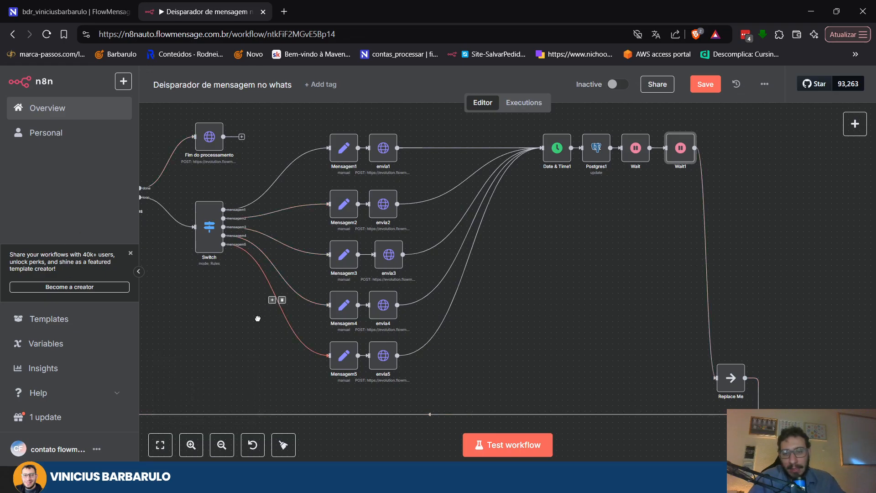
{"action": "left_click_drag", "start_coordinate": [256, 316], "coordinate": [354, 320]}
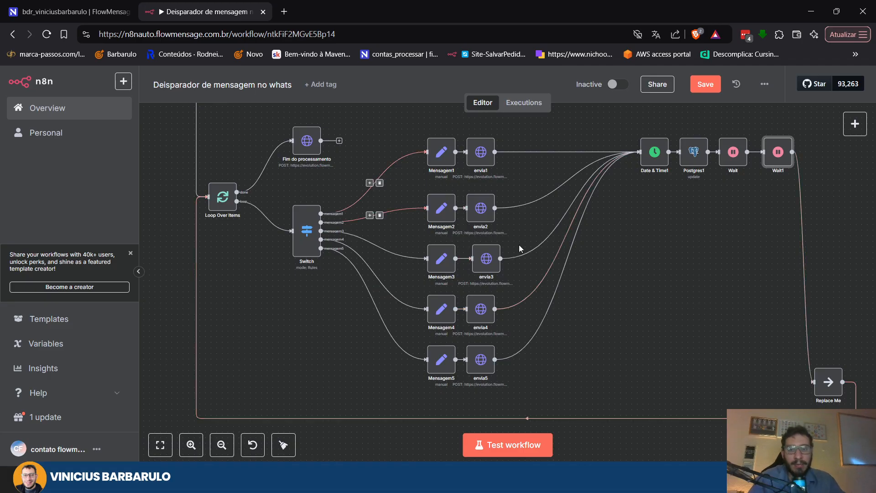
{"action": "scroll", "coordinate": [459, 250], "scroll_direction": "down", "scroll_amount": 1}
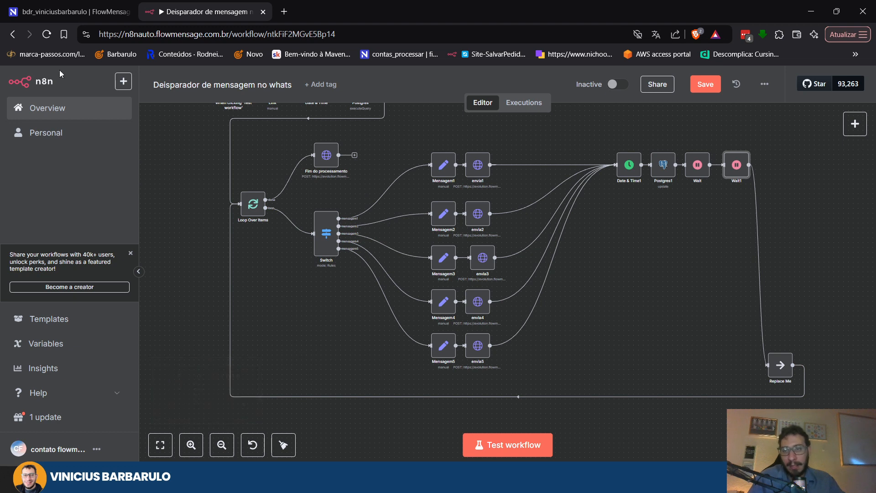
Save the workflow and go back to the workflows list
{"action": "left_click", "coordinate": [14, 35]}
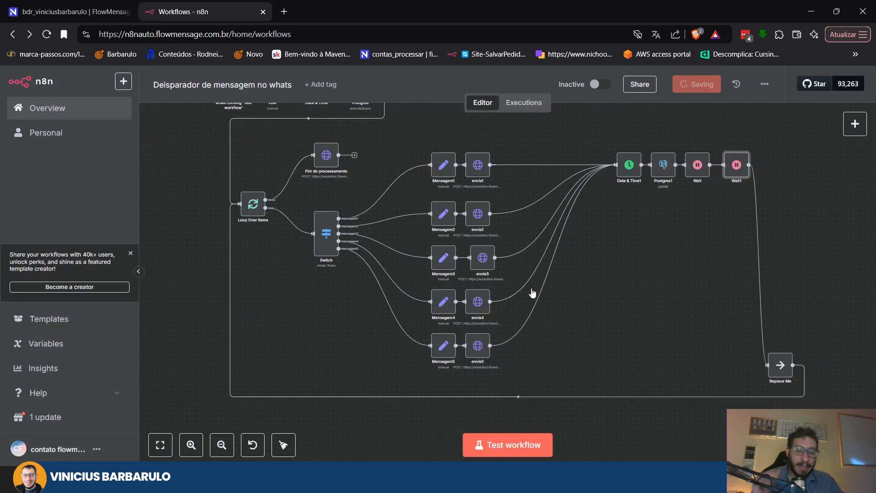
Switch to the NocoDB contact table and examine the mensagem, nome and instancia values down to row 9
{"action": "left_click", "coordinate": [533, 292]}
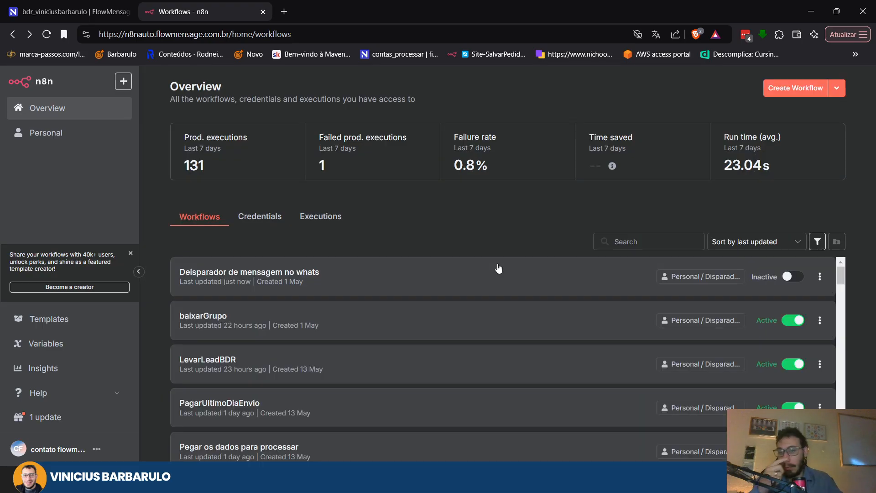
{"action": "key", "text": "ctrl+shift+Tab"}
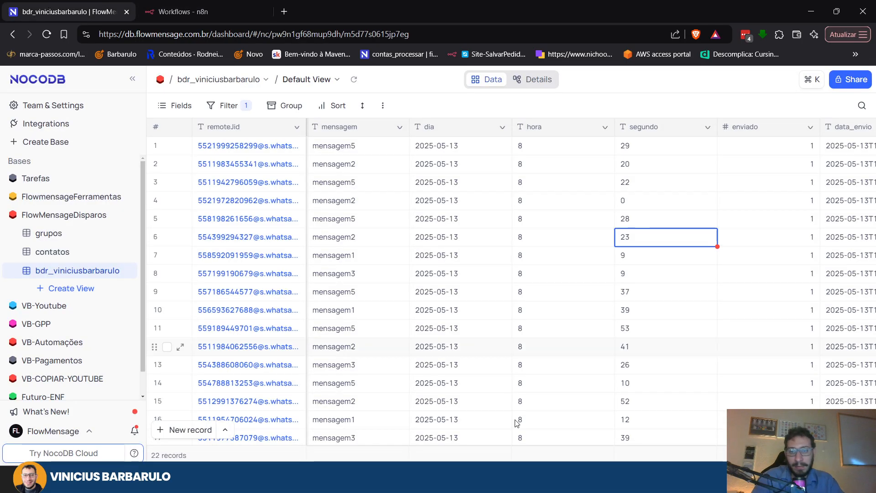
{"action": "left_click", "coordinate": [340, 168]}
{"action": "key", "text": "Down"}
{"action": "key", "text": "Down"}
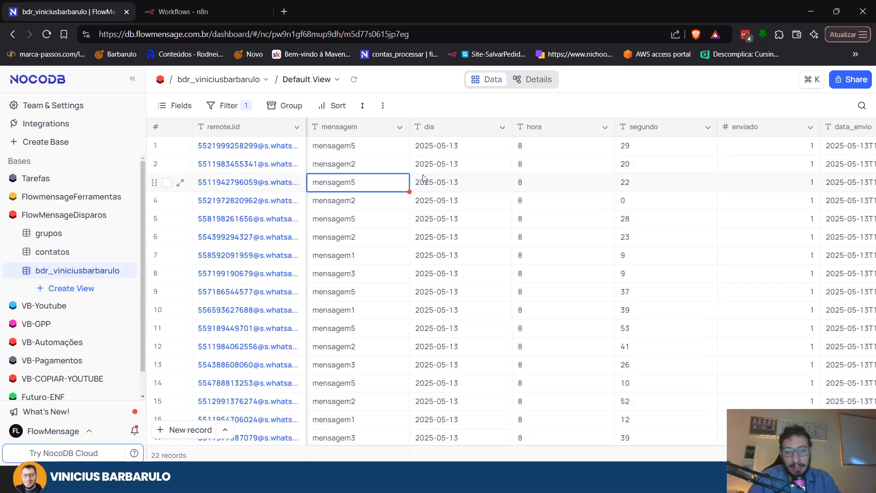
{"action": "key", "text": "Down"}
{"action": "key", "text": "Down"}
{"action": "key", "text": "Down"}
{"action": "key", "text": "Down"}
{"action": "key", "text": "Down"}
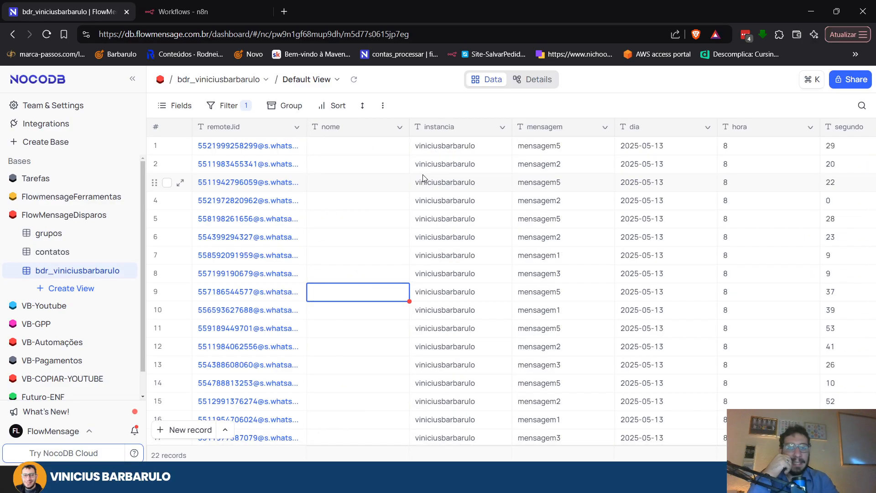
{"action": "key", "text": "Right"}
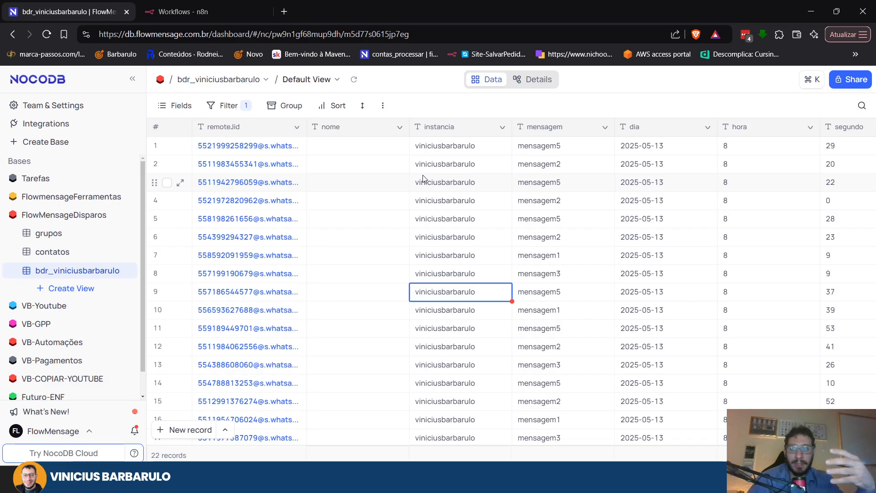
Switch to n8n, open the "Deisparador de mensagem no whats" workflow and inspect the query in its Postgres node
{"action": "left_click", "coordinate": [175, 4]}
{"action": "left_click", "coordinate": [246, 271]}
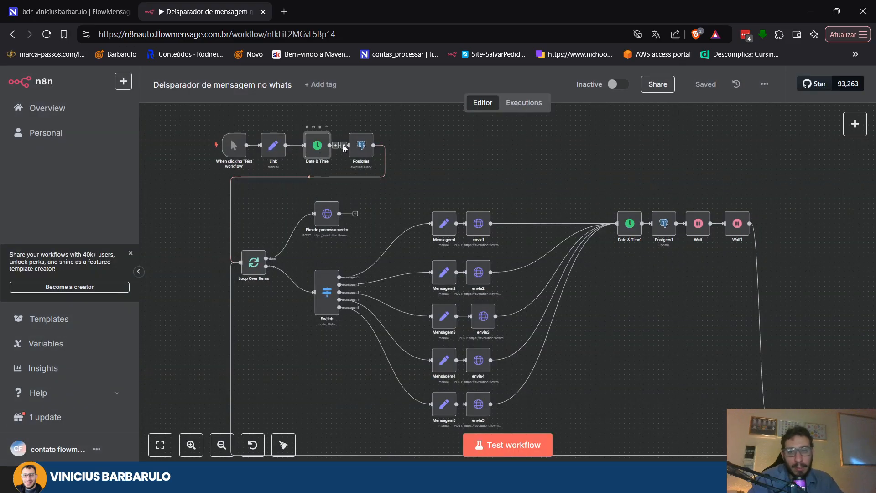
{"action": "double_click", "coordinate": [361, 145]}
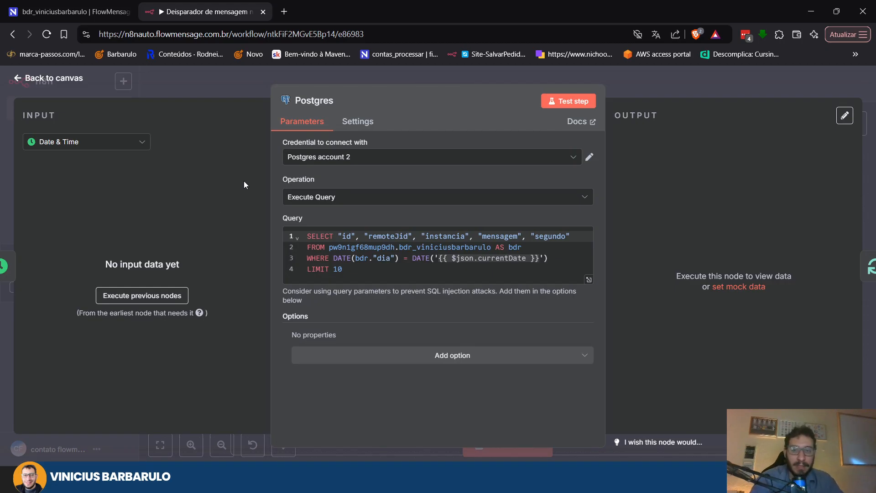
{"action": "key", "text": "Escape"}
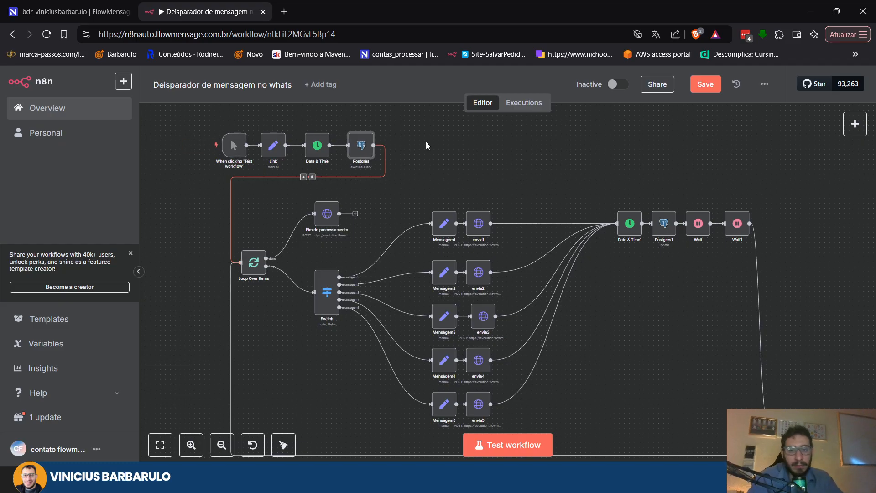
Save the "Deisparador de mensagem no whats" workflow and return to the overview of all workflows
{"action": "scroll", "coordinate": [443, 137], "scroll_direction": "down", "scroll_amount": 2}
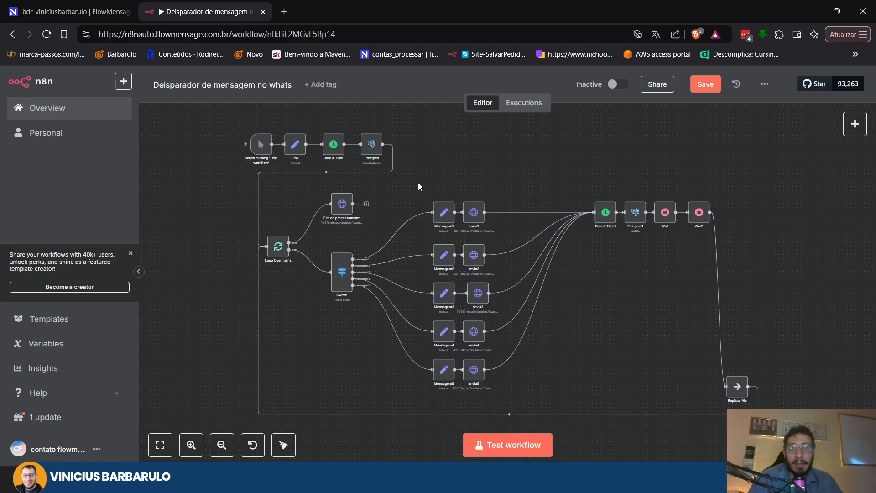
{"action": "left_click", "coordinate": [705, 84]}
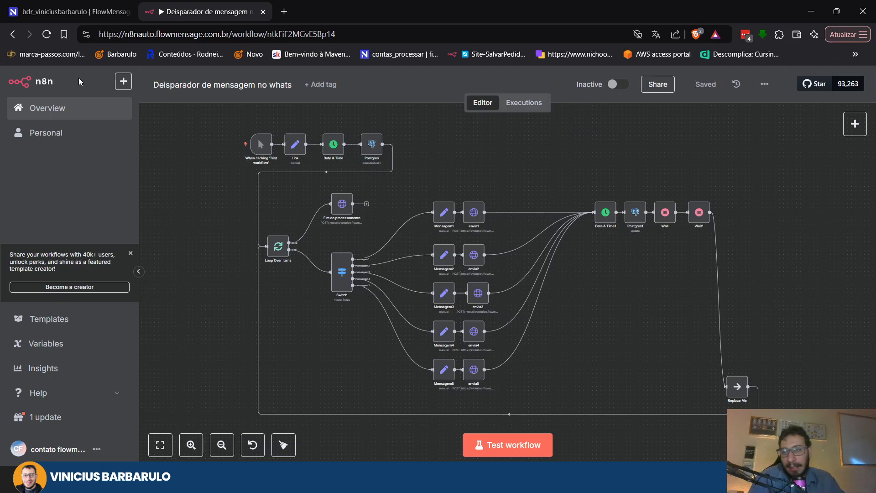
{"action": "left_click", "coordinate": [12, 34]}
{"action": "left_click", "coordinate": [331, 272]}
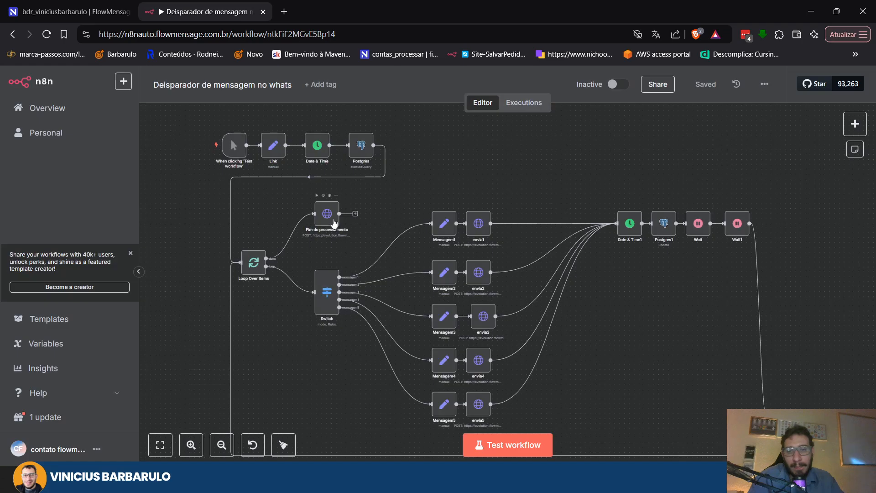
{"action": "left_click", "coordinate": [12, 34]}
Look through the overview list, then open the DisparadorMensagem folder in the Personal project and review its workflows
{"action": "scroll", "coordinate": [460, 323], "scroll_direction": "down", "scroll_amount": 5}
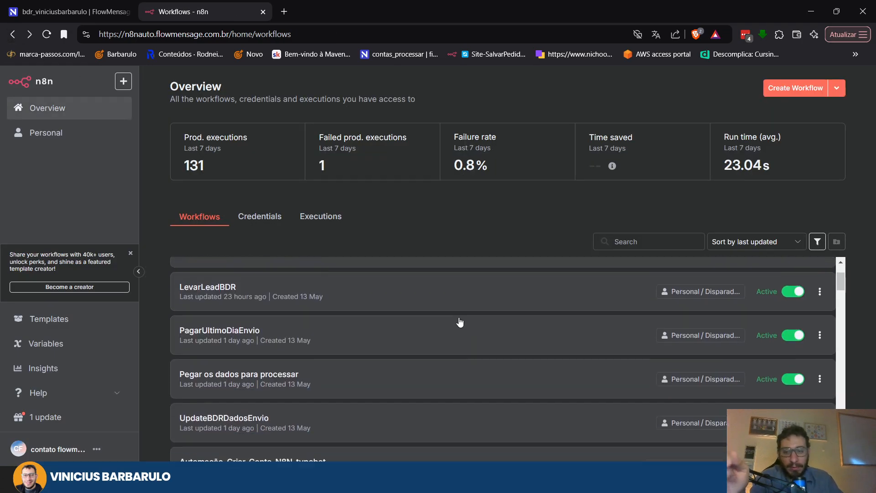
{"action": "scroll", "coordinate": [459, 322], "scroll_direction": "down", "scroll_amount": 1}
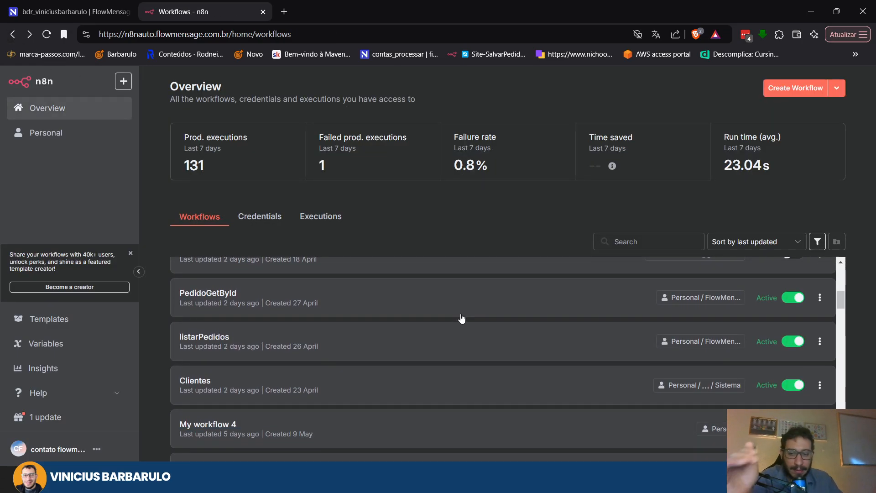
{"action": "left_click", "coordinate": [95, 144]}
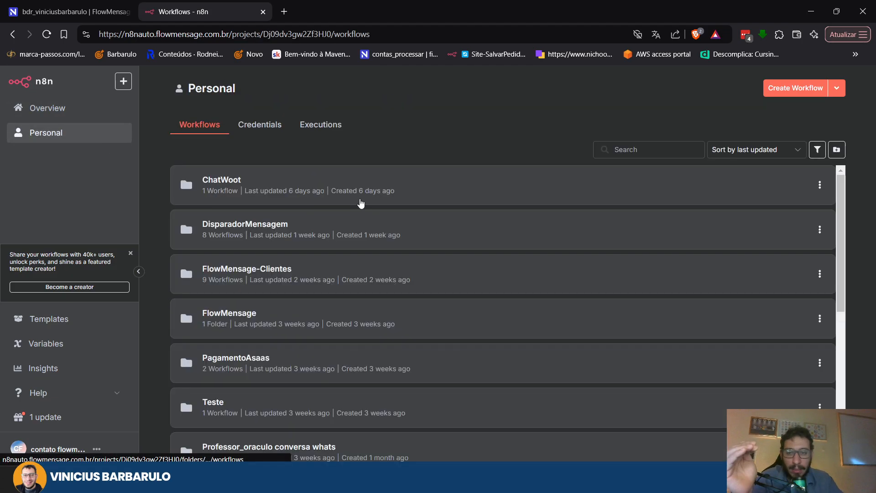
{"action": "left_click", "coordinate": [366, 232]}
{"action": "scroll", "coordinate": [366, 232], "scroll_direction": "down", "scroll_amount": 3}
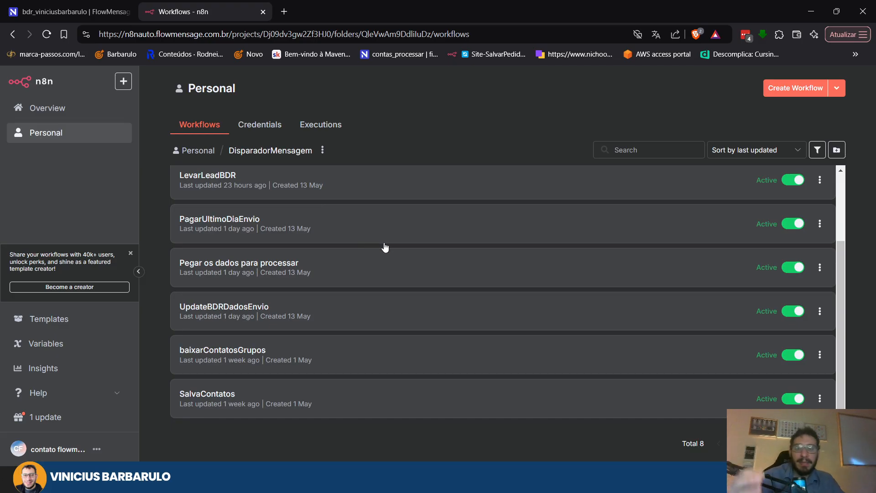
{"action": "scroll", "coordinate": [385, 247], "scroll_direction": "up", "scroll_amount": 3}
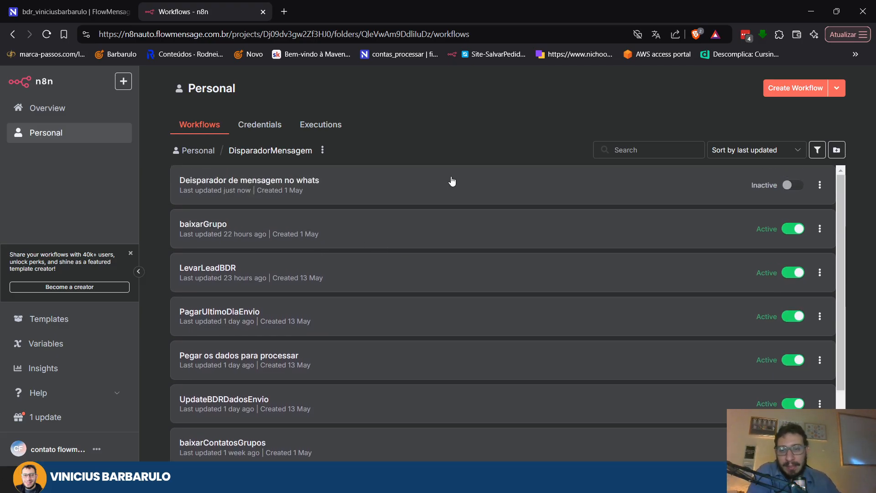